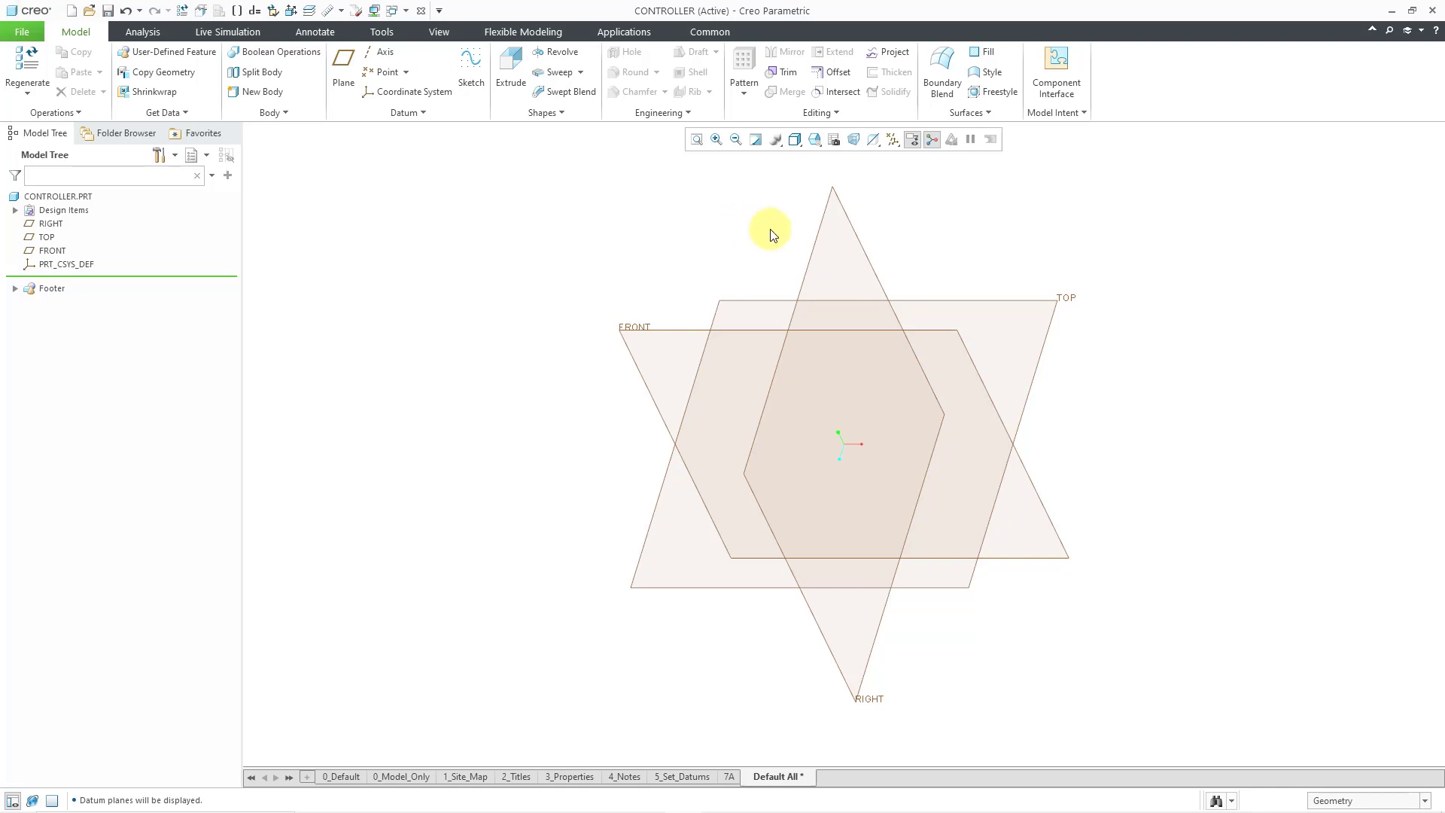
- Start a new freestyle feature and show the list of primitive starting shapes
left_click(1000, 92)
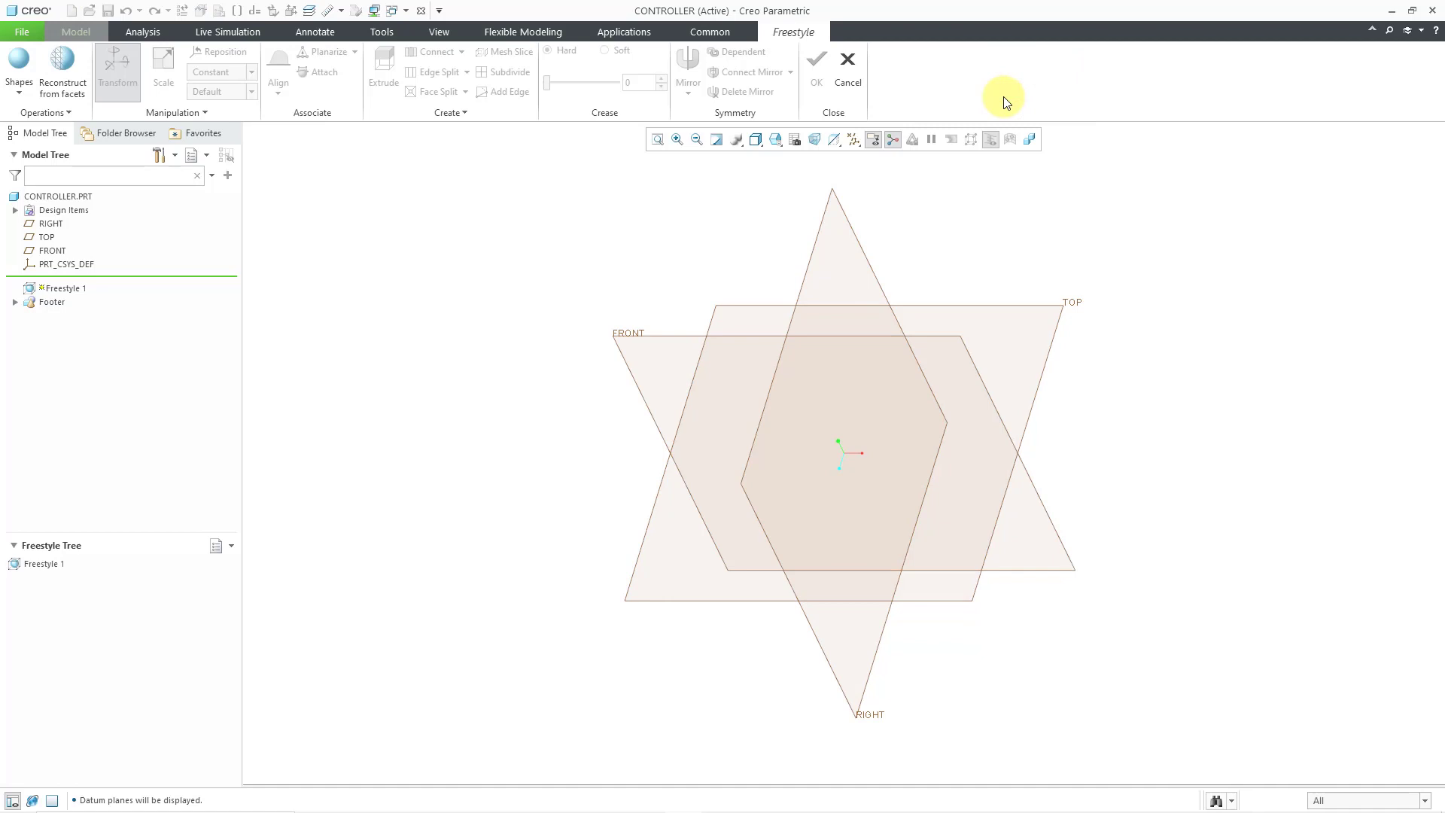
left_click(17, 93)
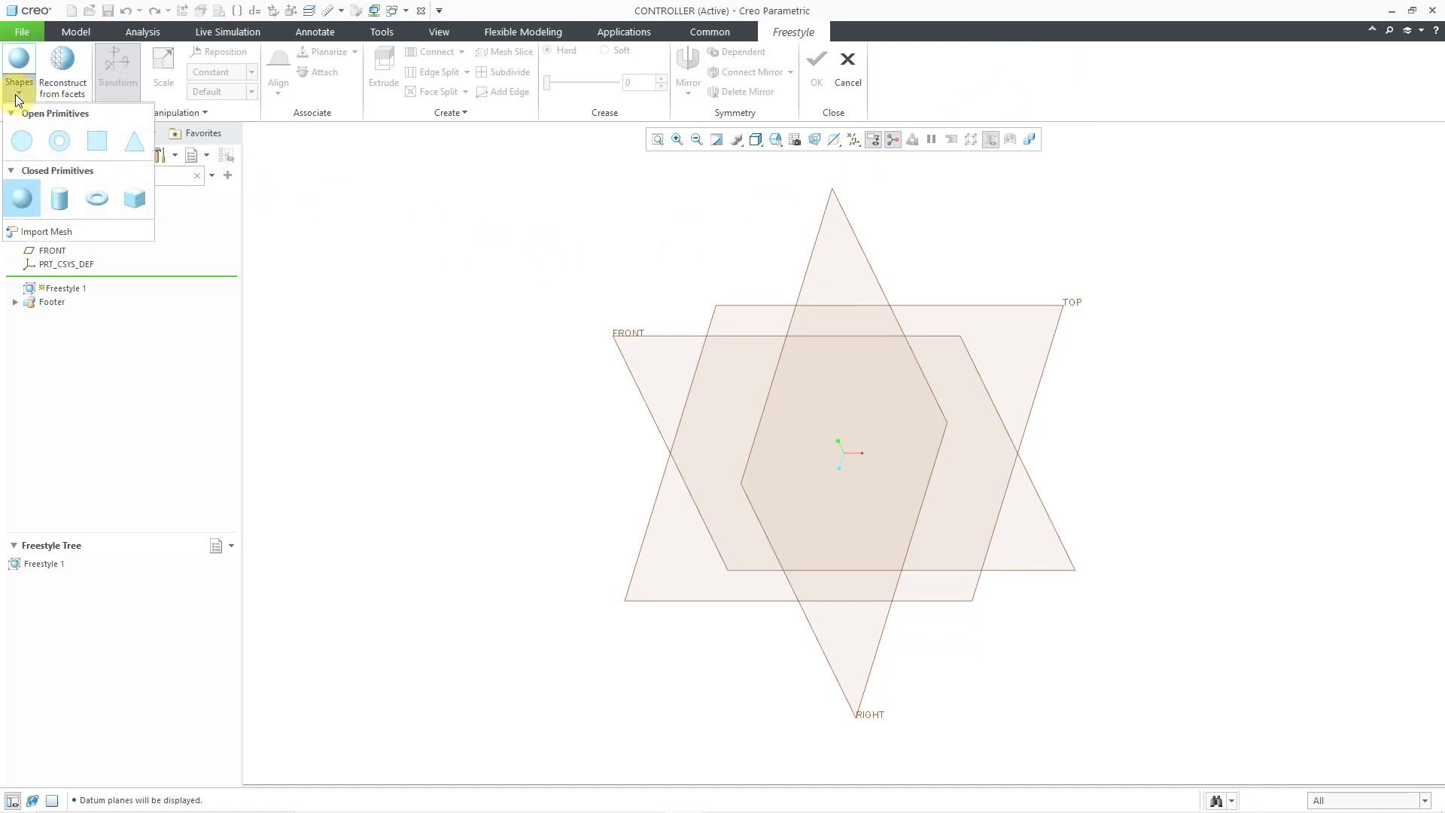
- Add a sphere primitive as Shape 1 and turn off datum plane display
left_click(23, 202)
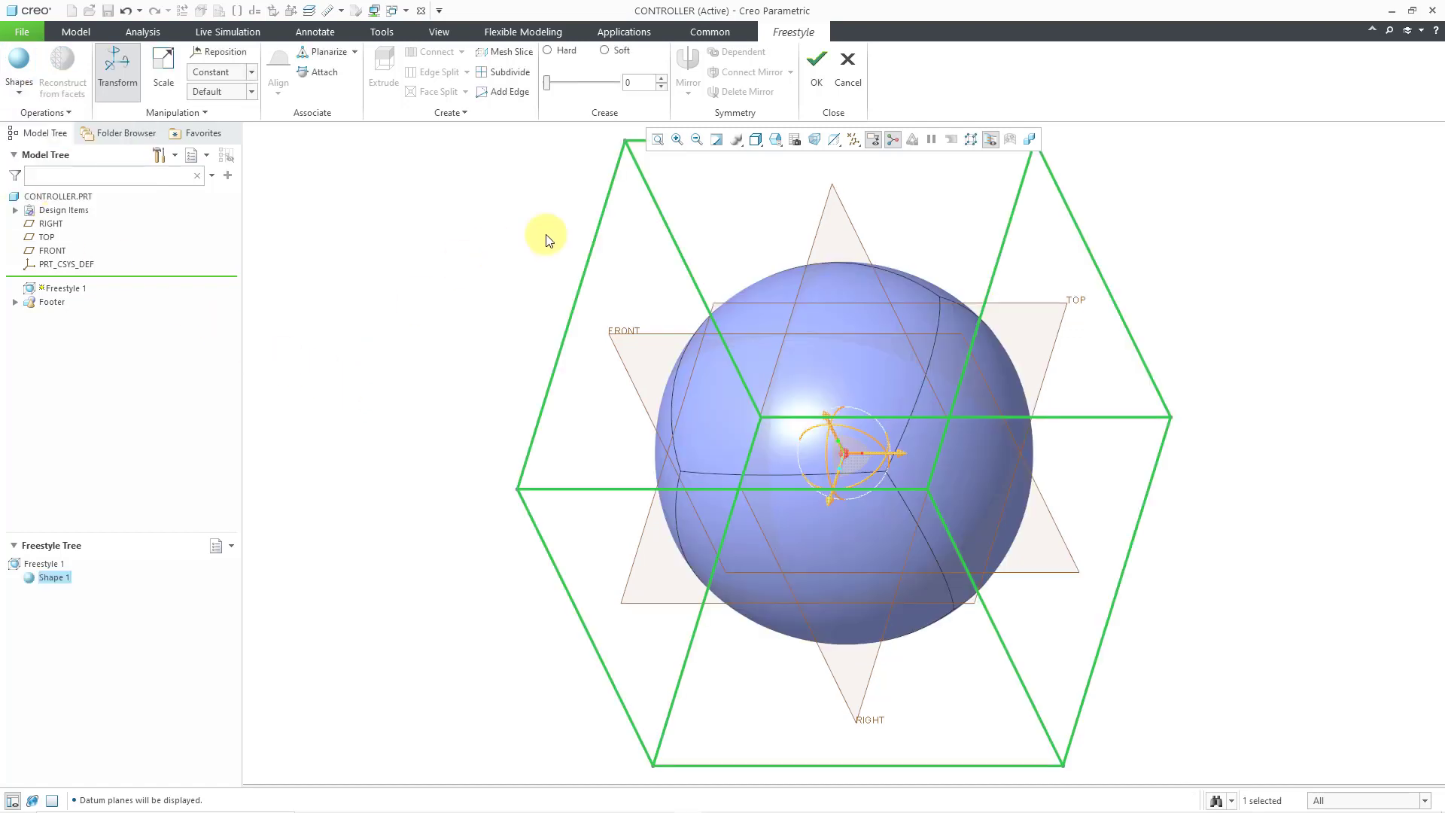
left_click(853, 140)
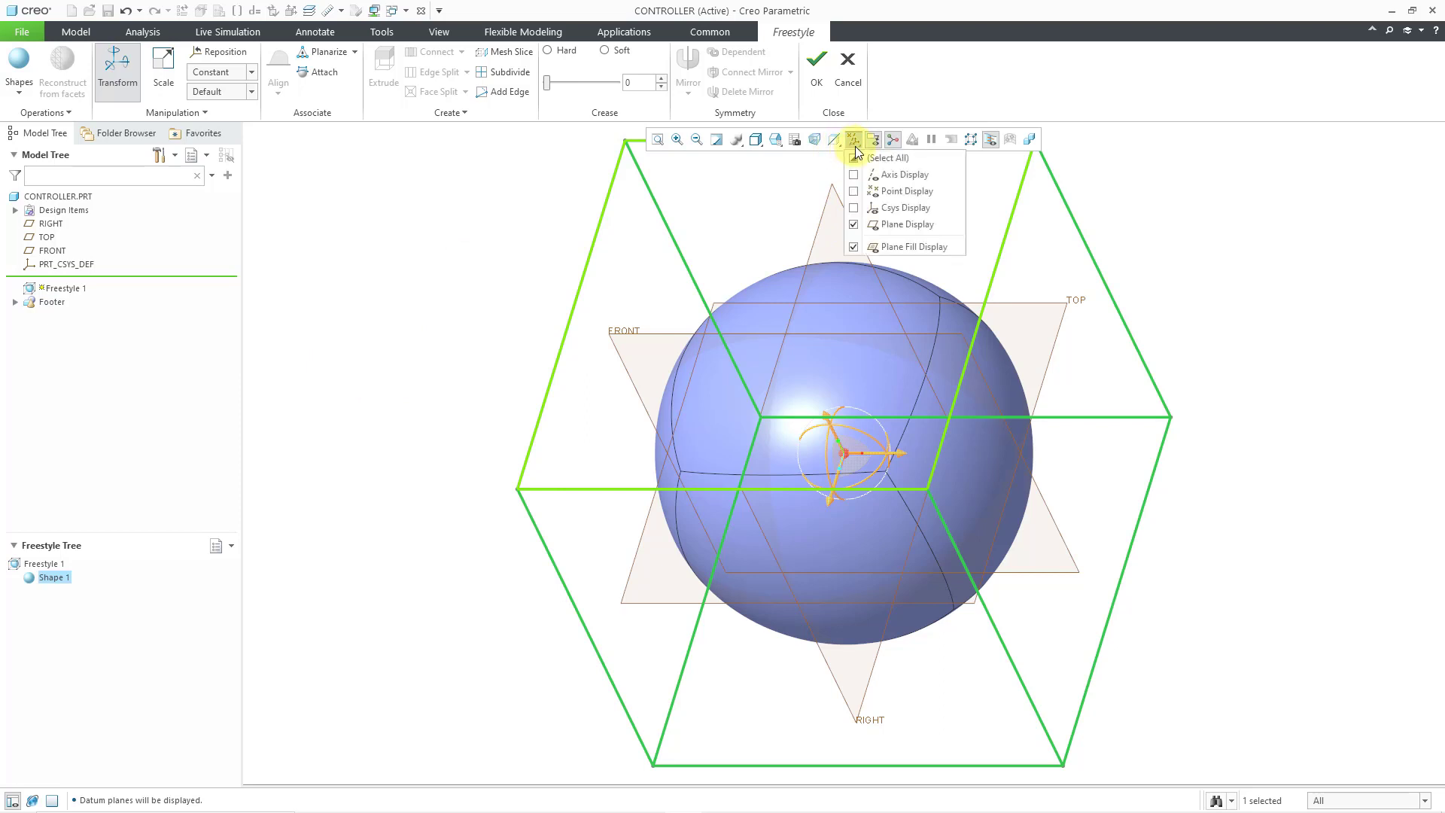
left_click(909, 224)
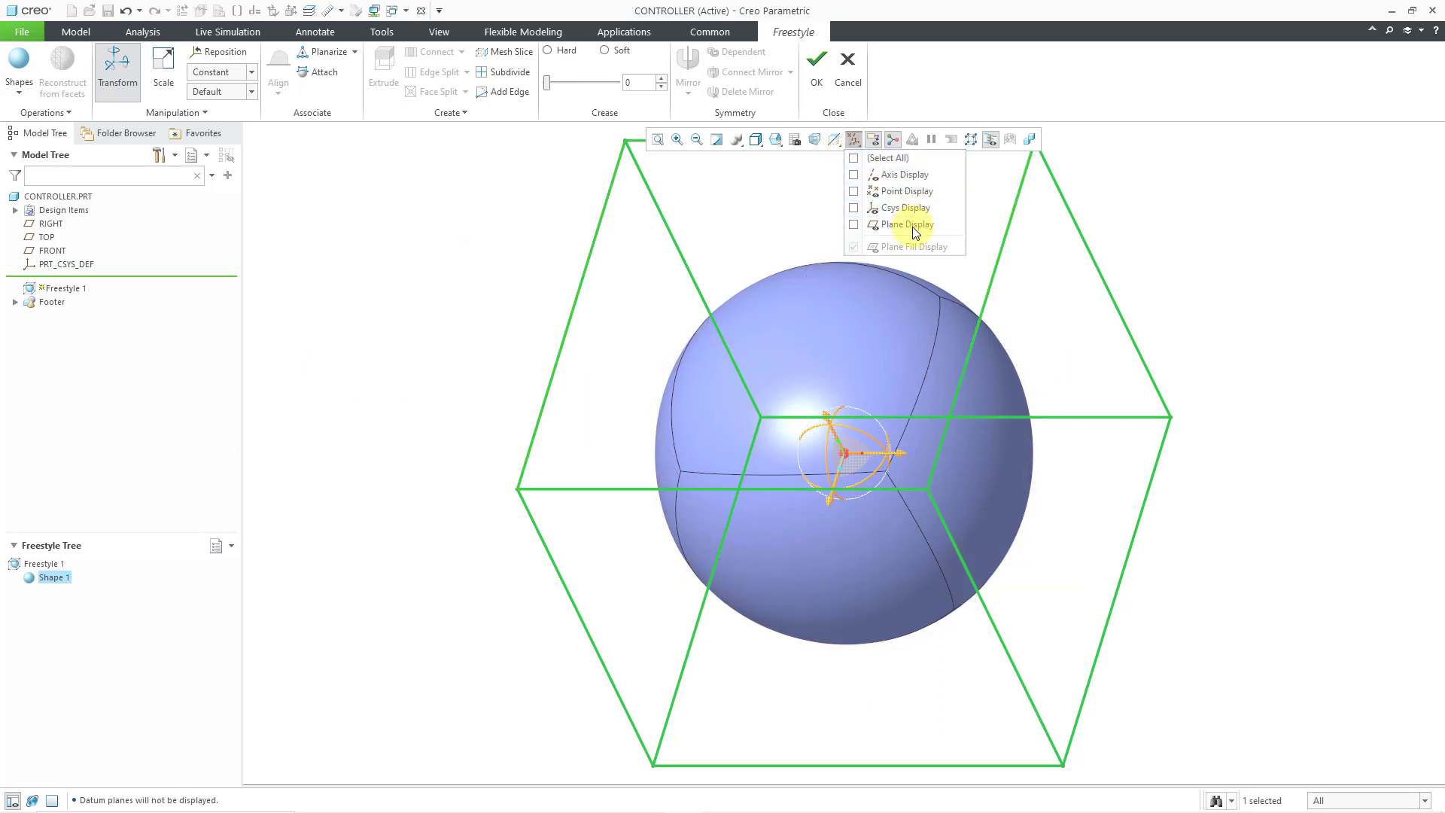
left_click(439, 301)
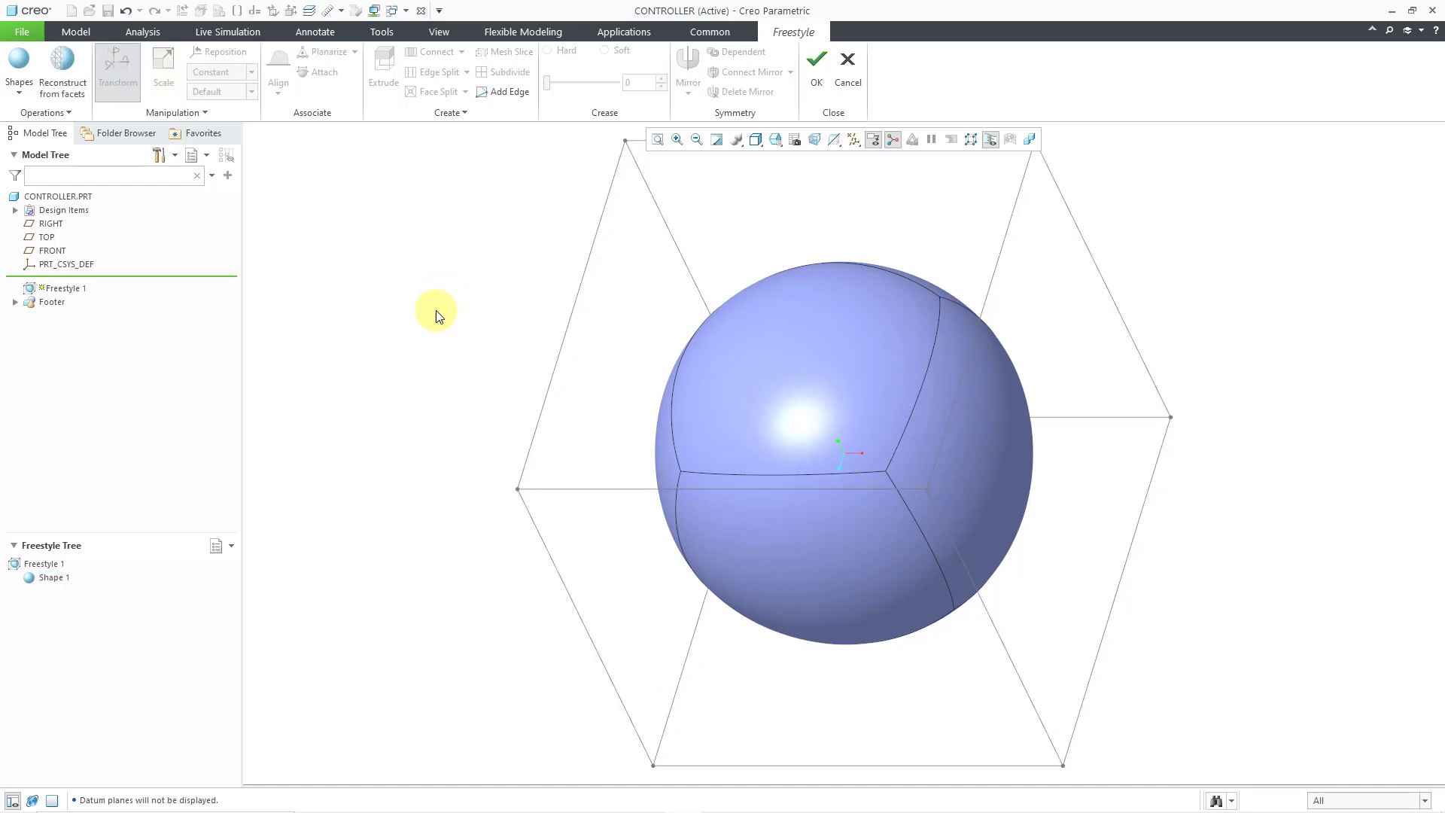
- Apply a 2-split edge split to the sphere's front cage edge, forming a rounded barrel
left_click(609, 497)
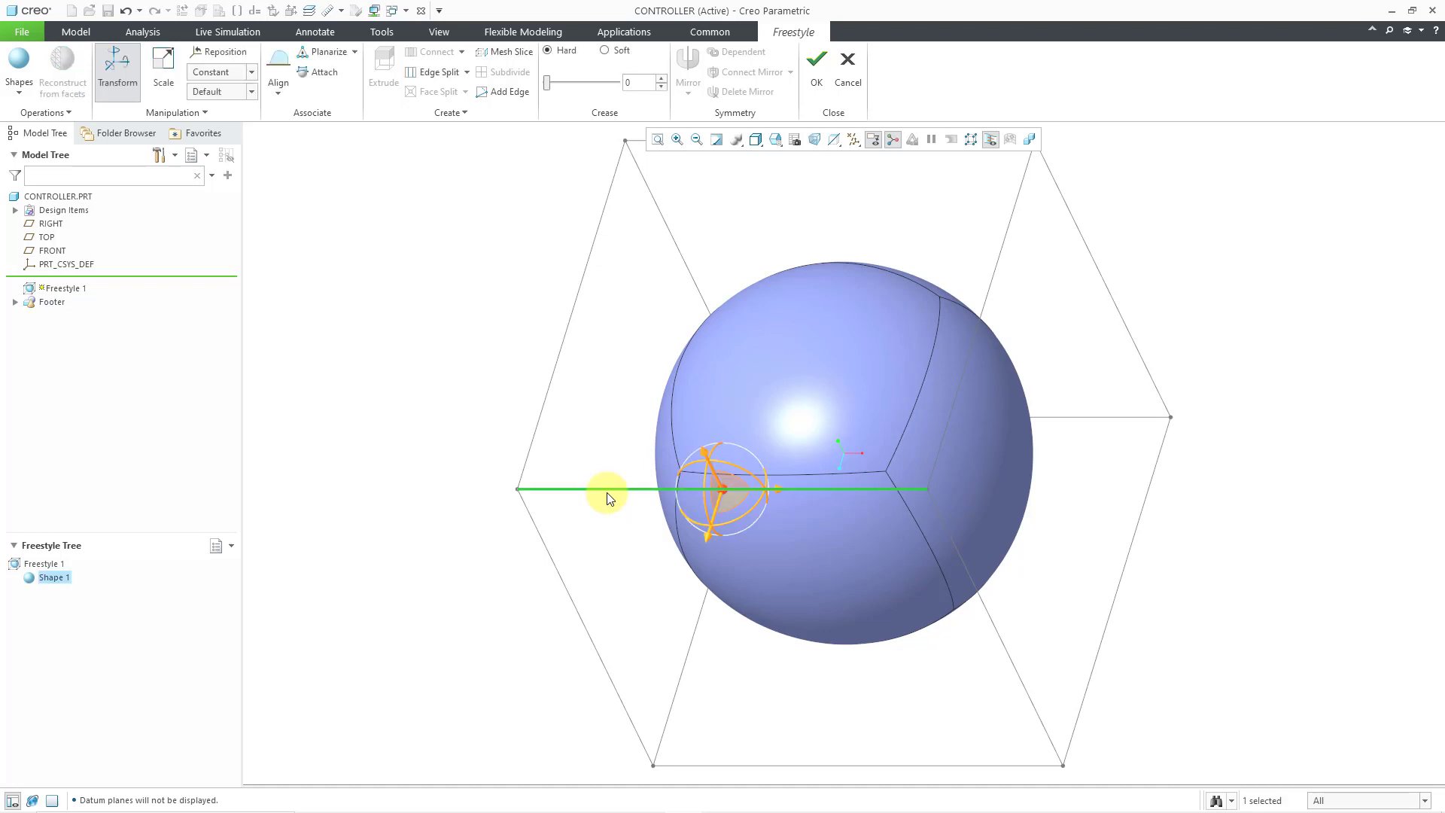
left_click(467, 74)
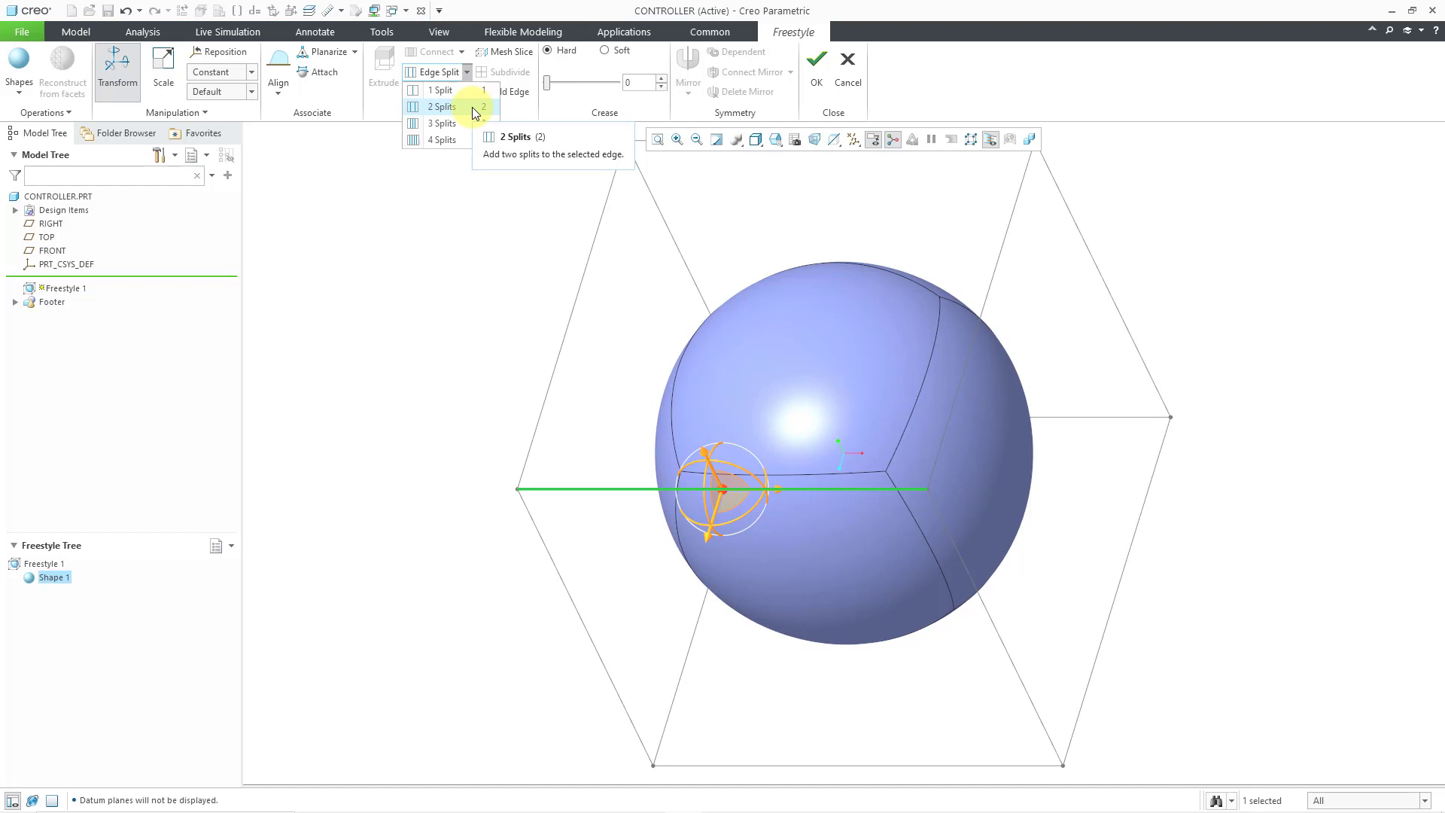
left_click(472, 107)
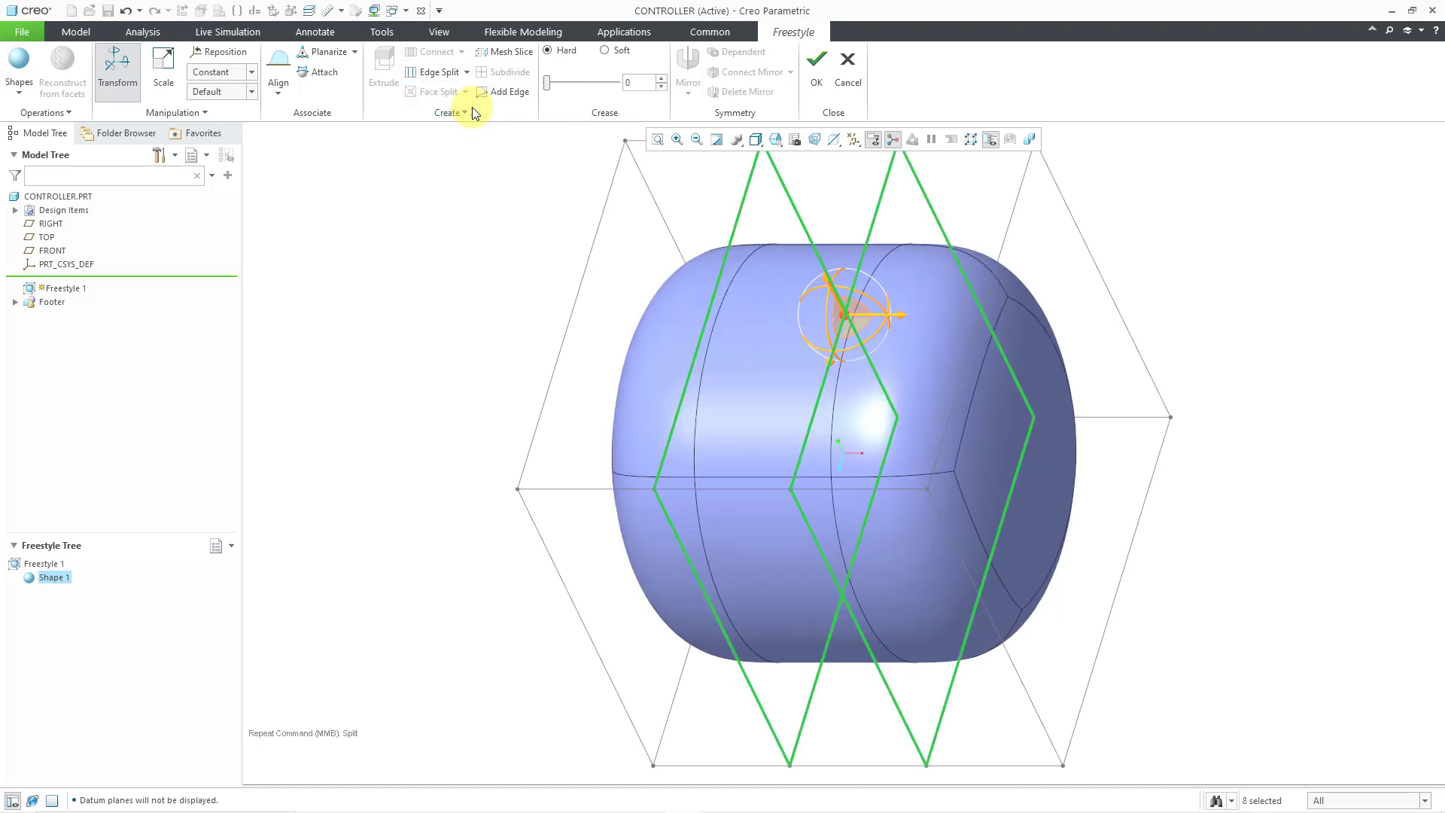
left_click(484, 312)
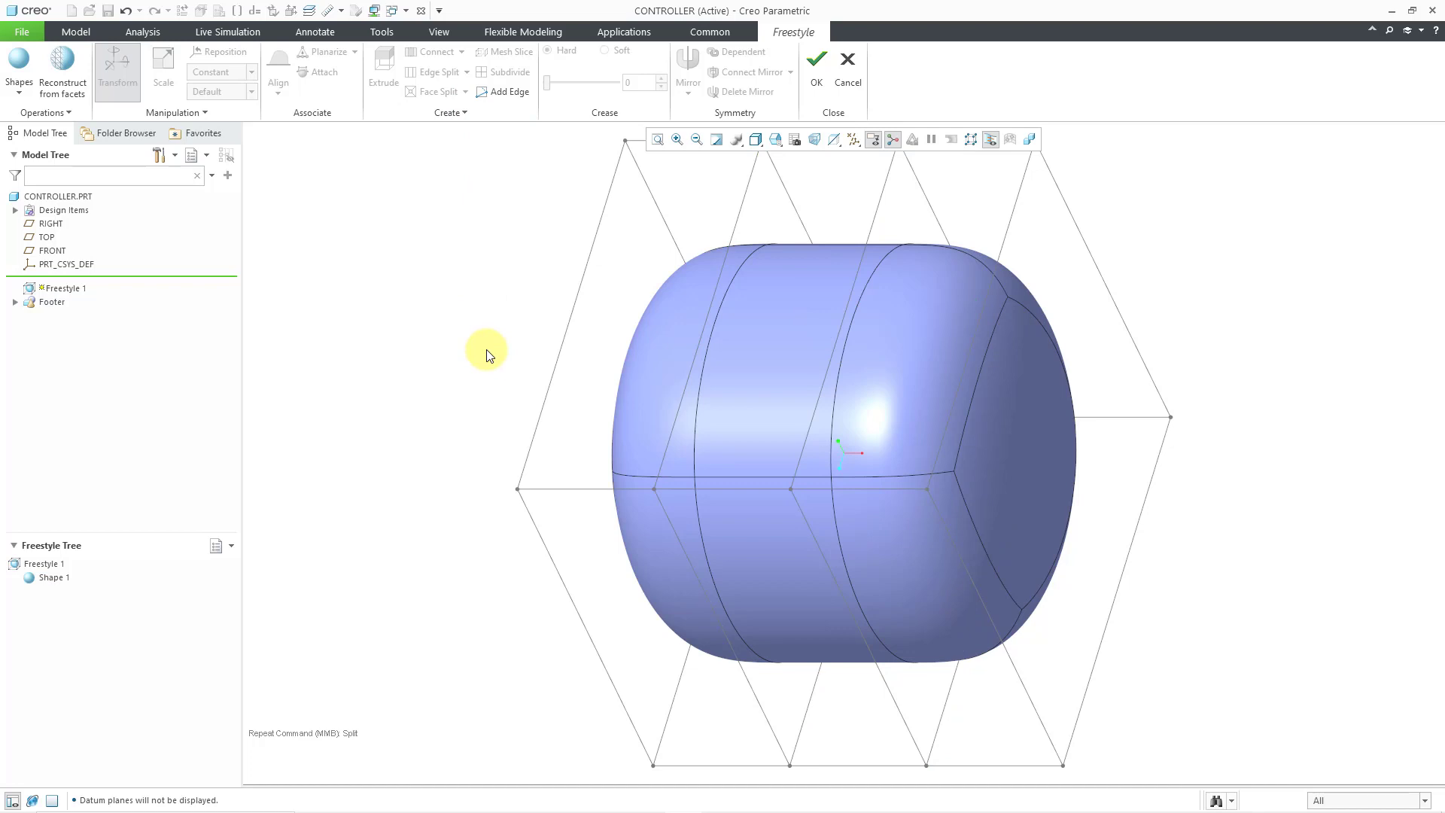
- Extrude the left and right end cage faces outward to lengthen the body into a capsule
left_click(1132, 479)
middle_click_drag(1129, 467, 1182, 442)
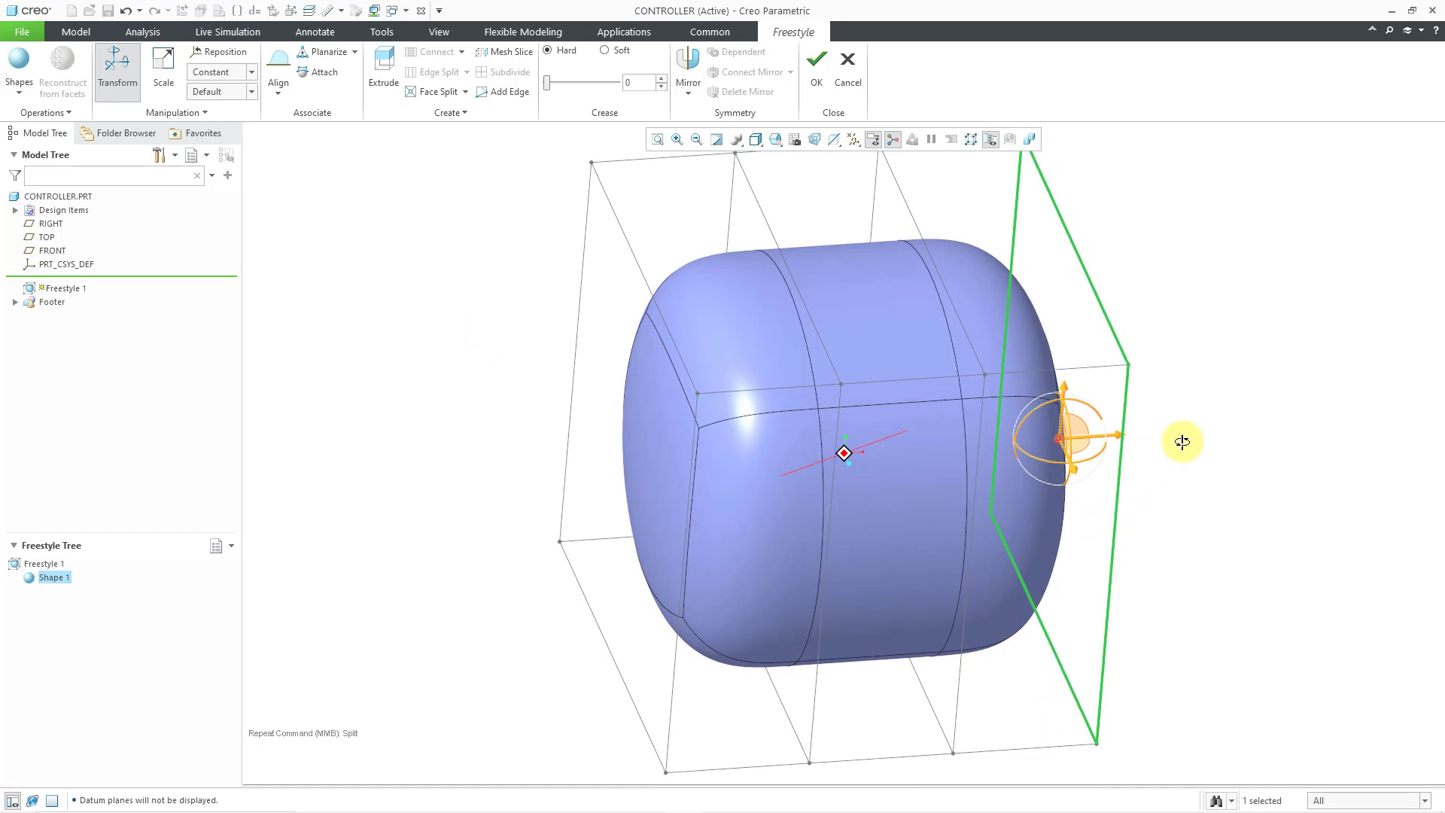
left_click(599, 403, "ctrl")
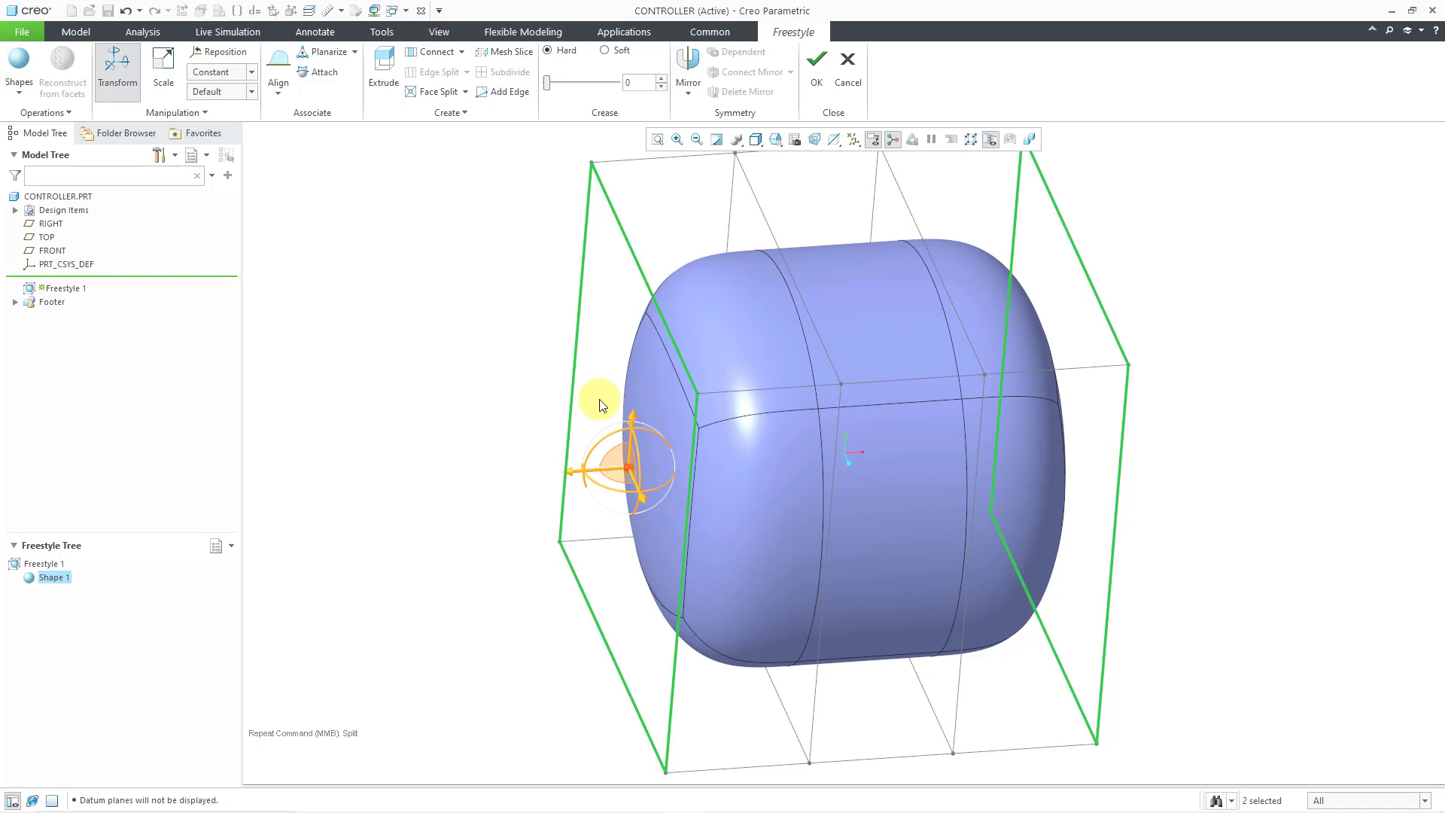
left_click(383, 76)
middle_click_drag(584, 333, 681, 373)
left_click(1012, 197)
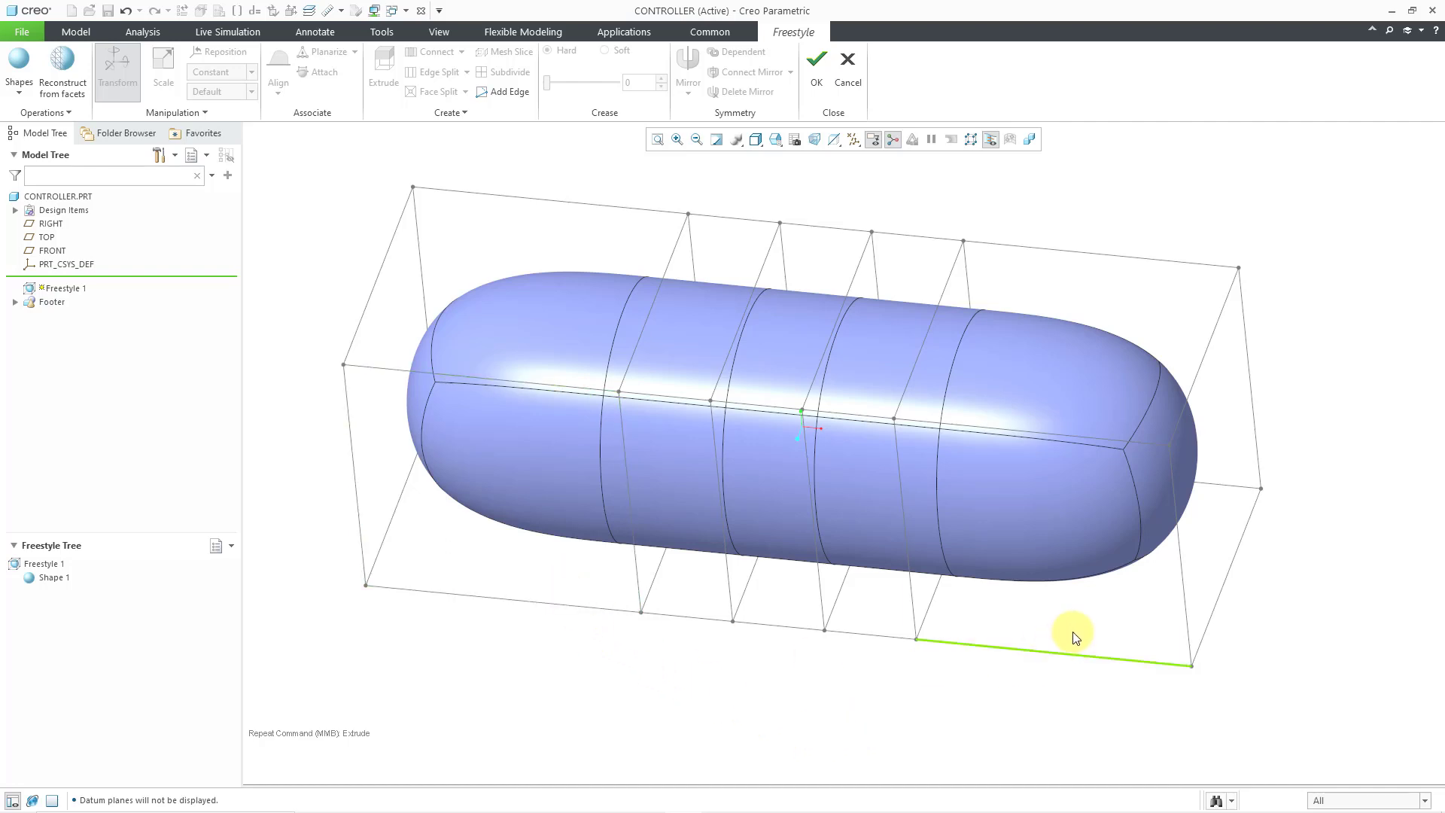
- Face-split the left and right front end faces at a 25% offset
left_click(475, 576)
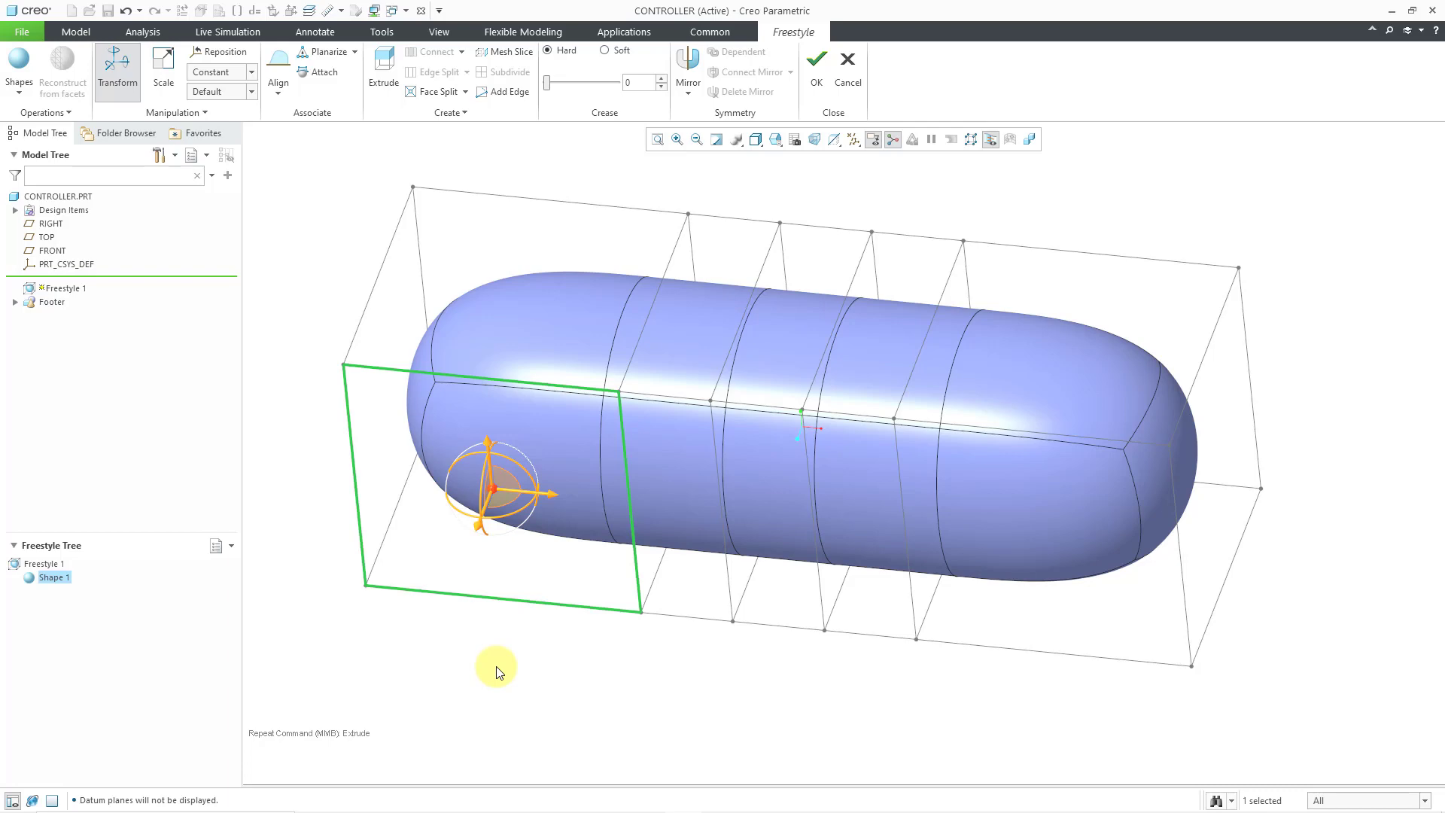
left_click(1081, 620, "ctrl")
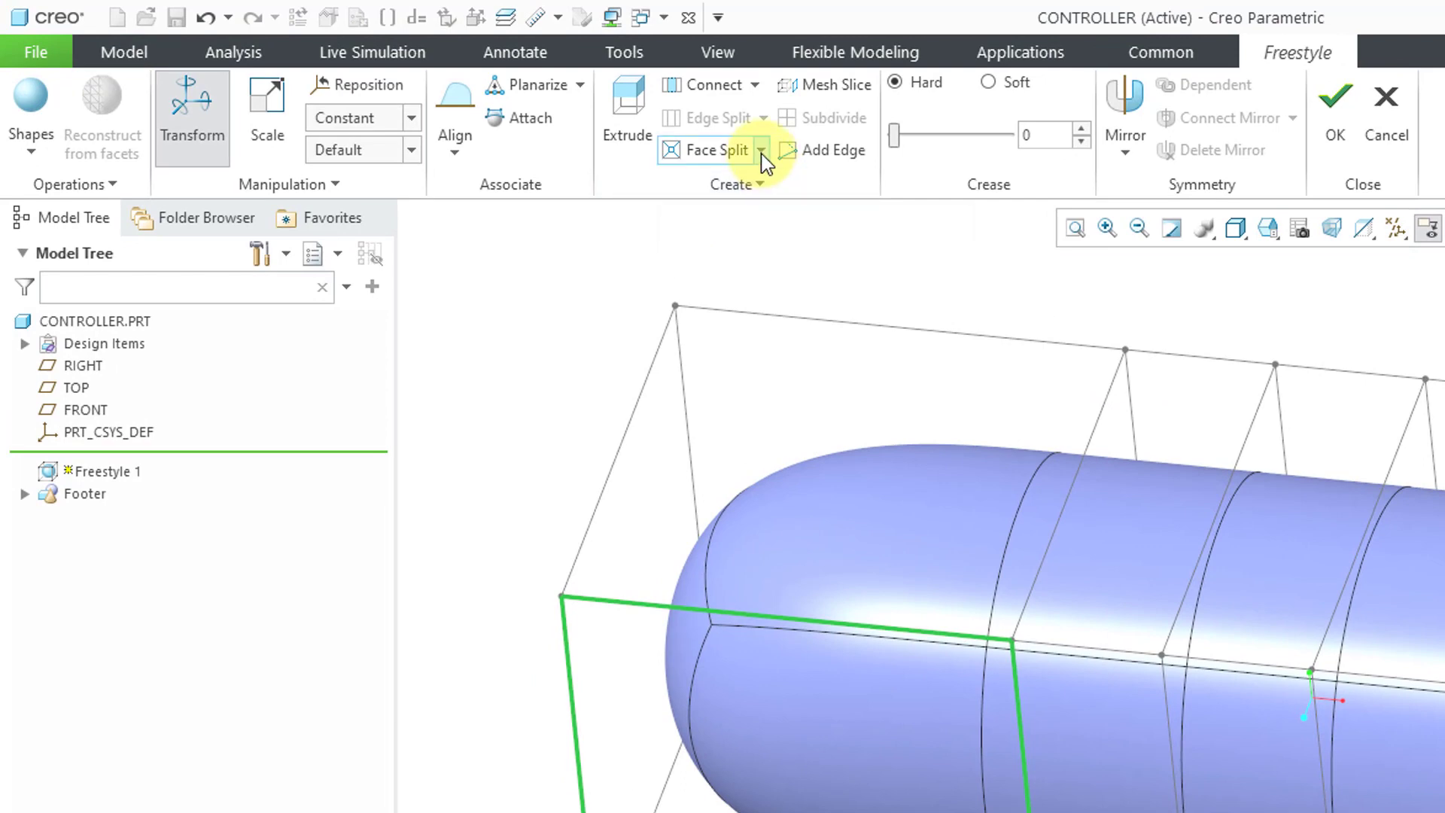
left_click(761, 152)
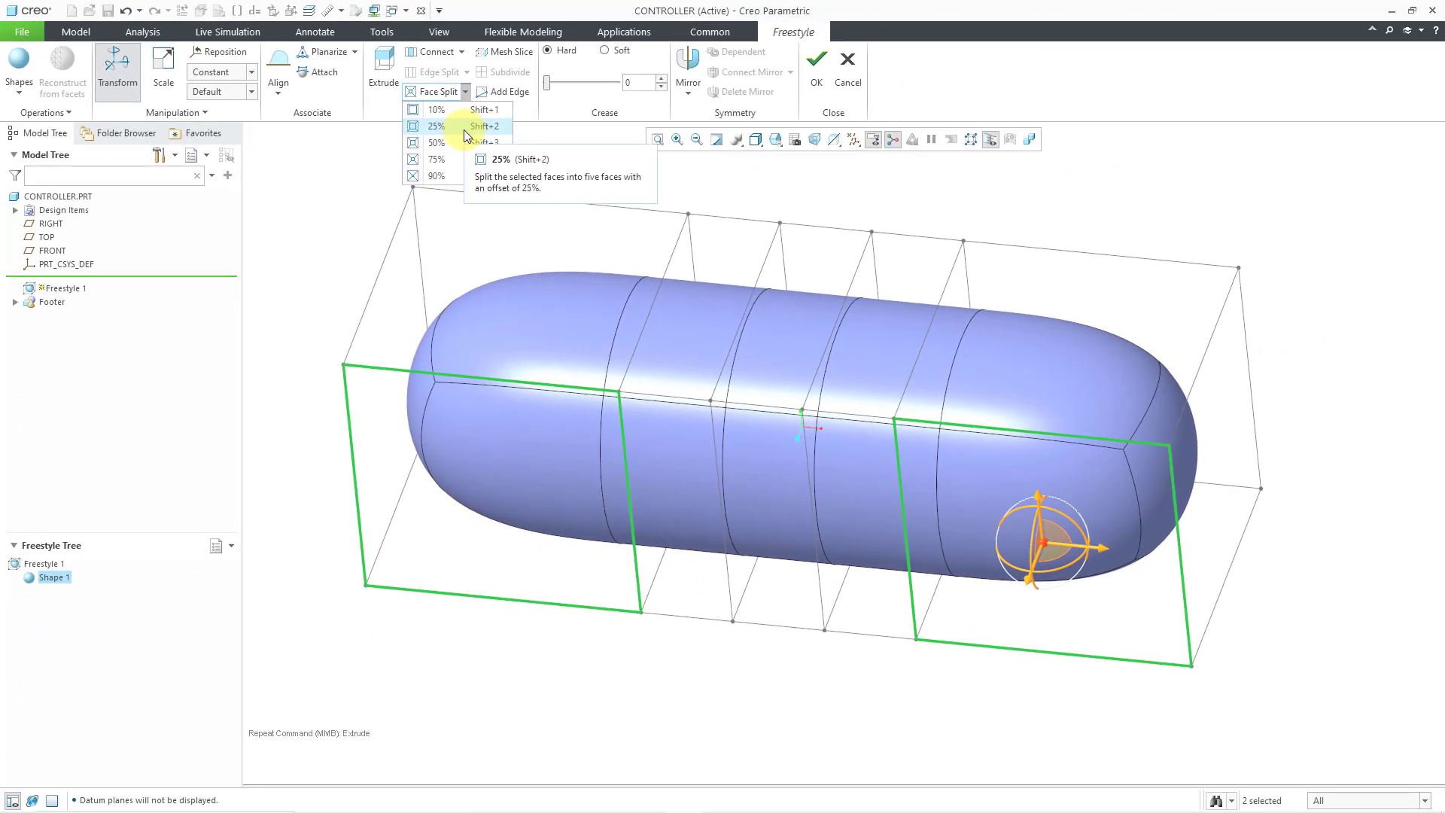
left_click(464, 129)
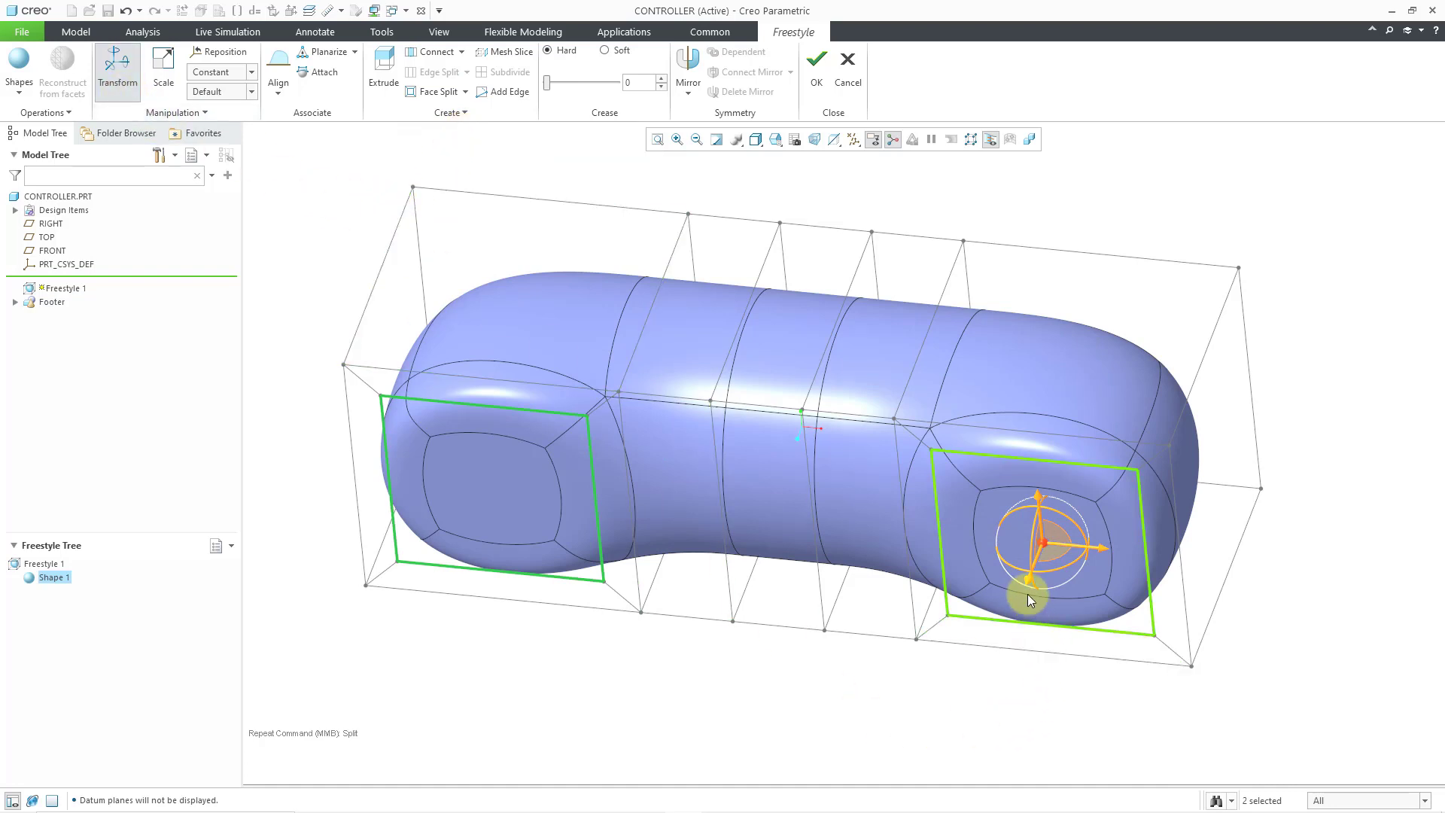
- Drag both split end faces downward into two grip handles, then orbit to inspect them
left_click_drag(1021, 586, 966, 738)
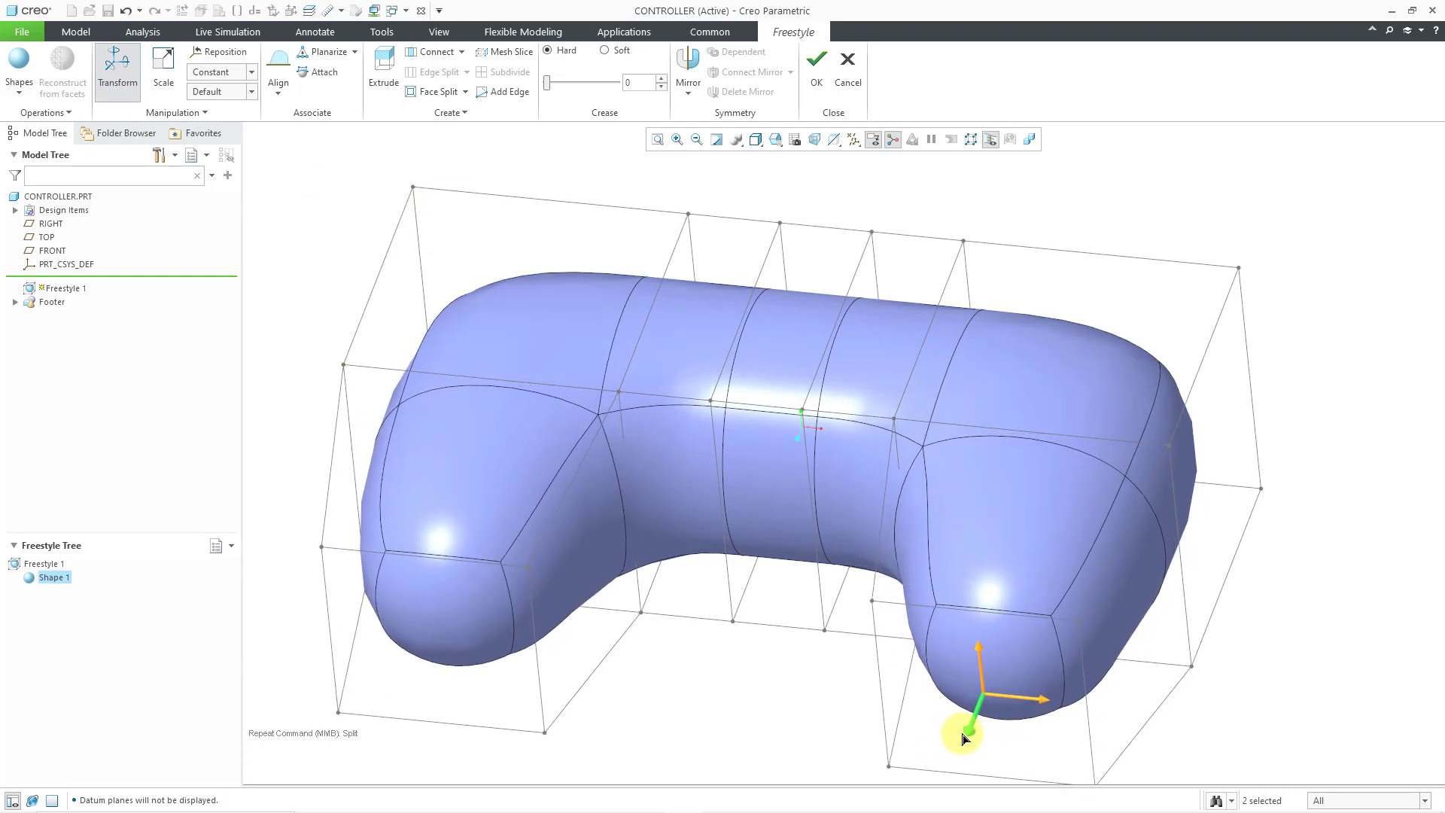
middle_click_drag(919, 539, 922, 587)
middle_click_drag(877, 525, 685, 371)
- Face-split both top end faces at 75% and raise the inset faces into shoulder bumps
left_click(683, 372)
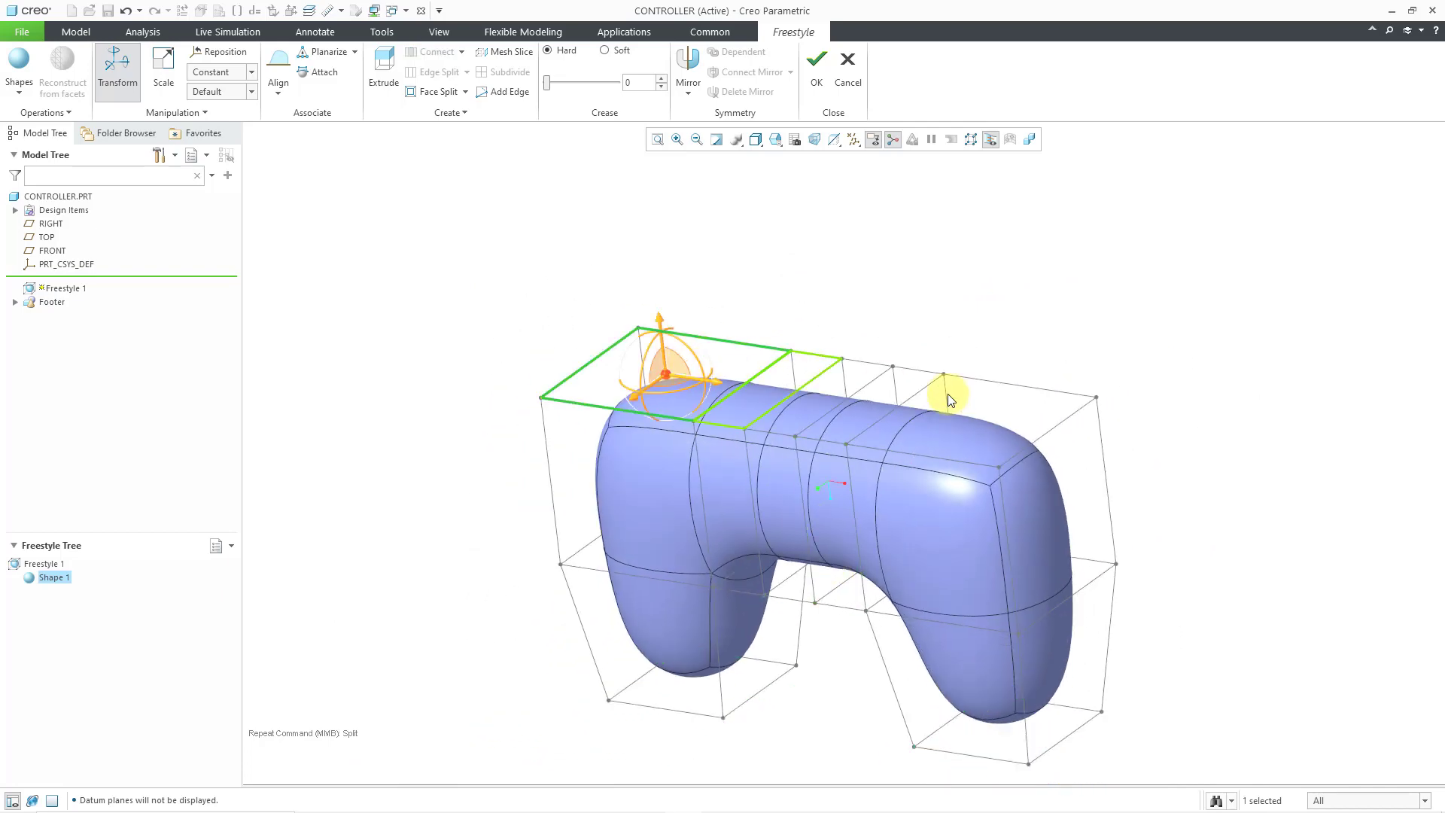
left_click(1044, 404, "ctrl")
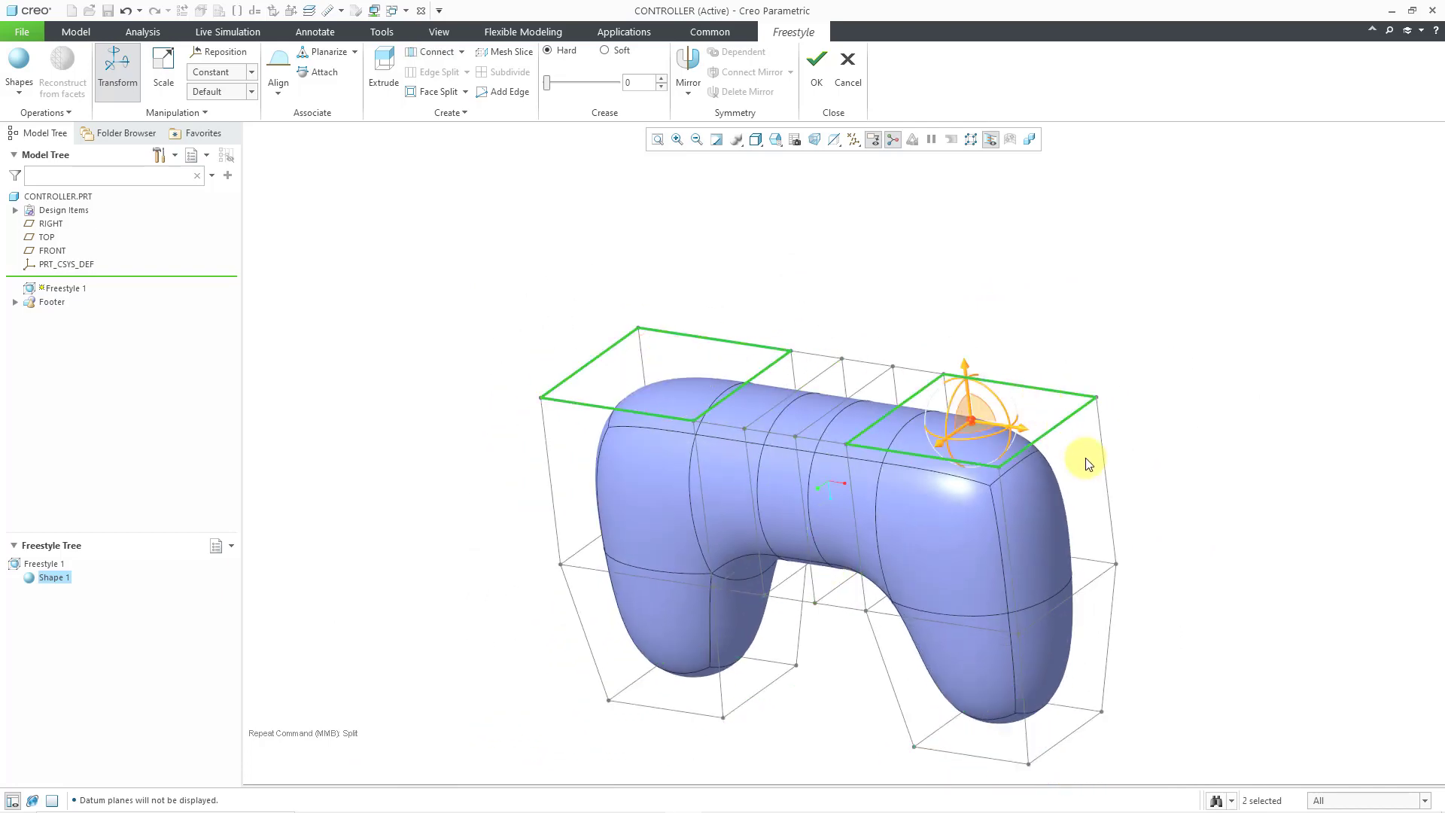
scroll(1103, 560, "down", 3)
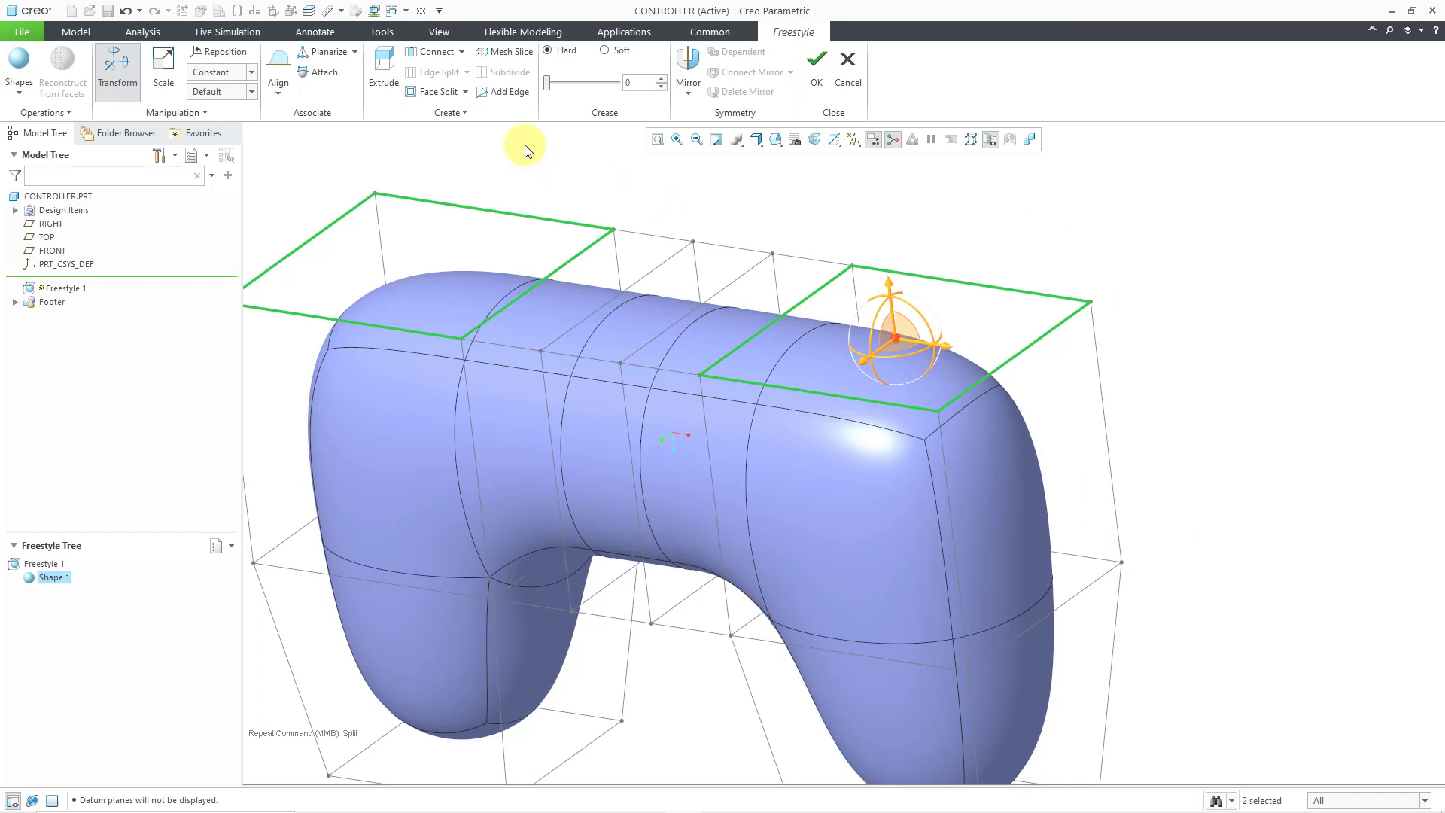
left_click(465, 93)
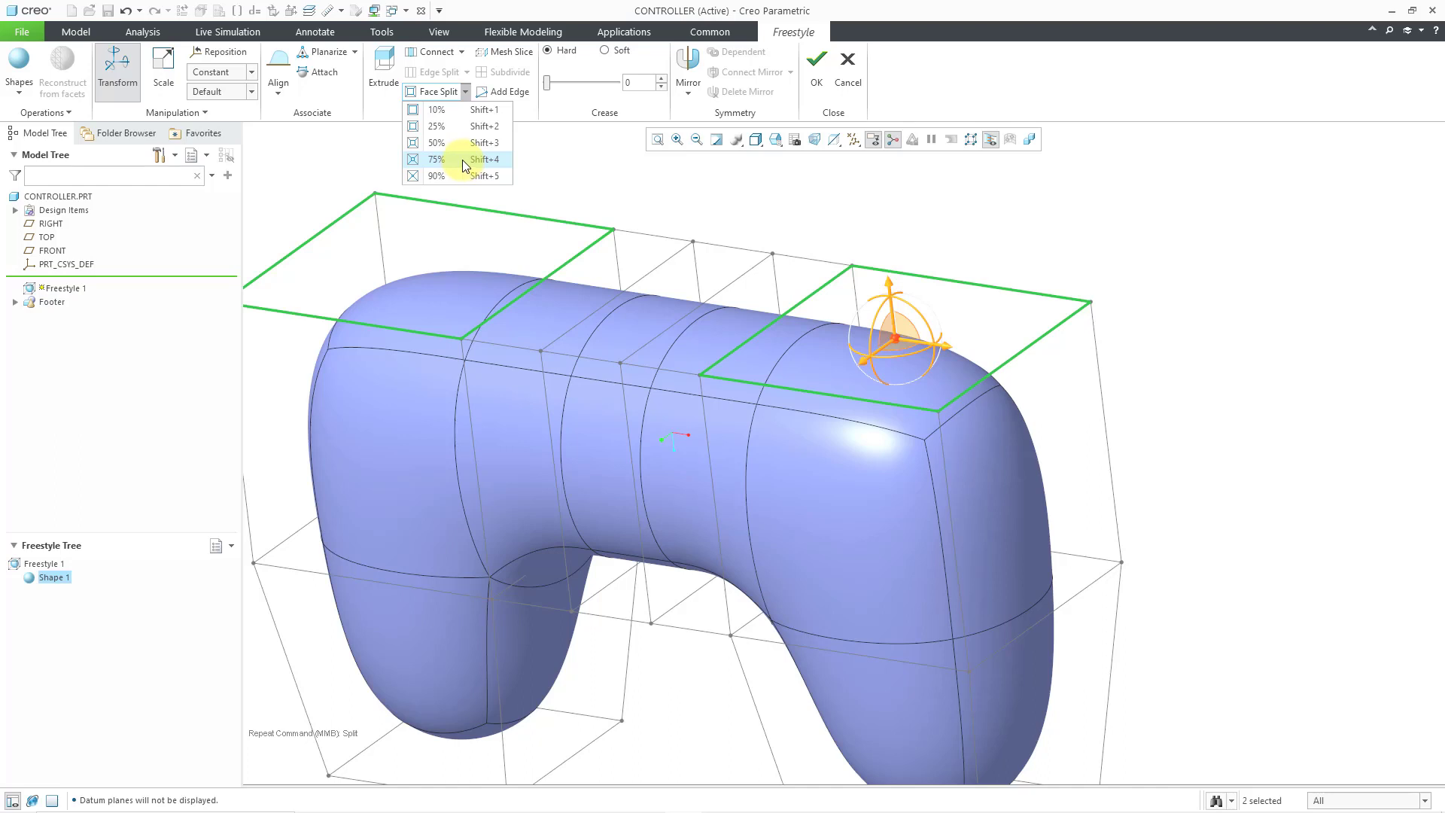
left_click(463, 159)
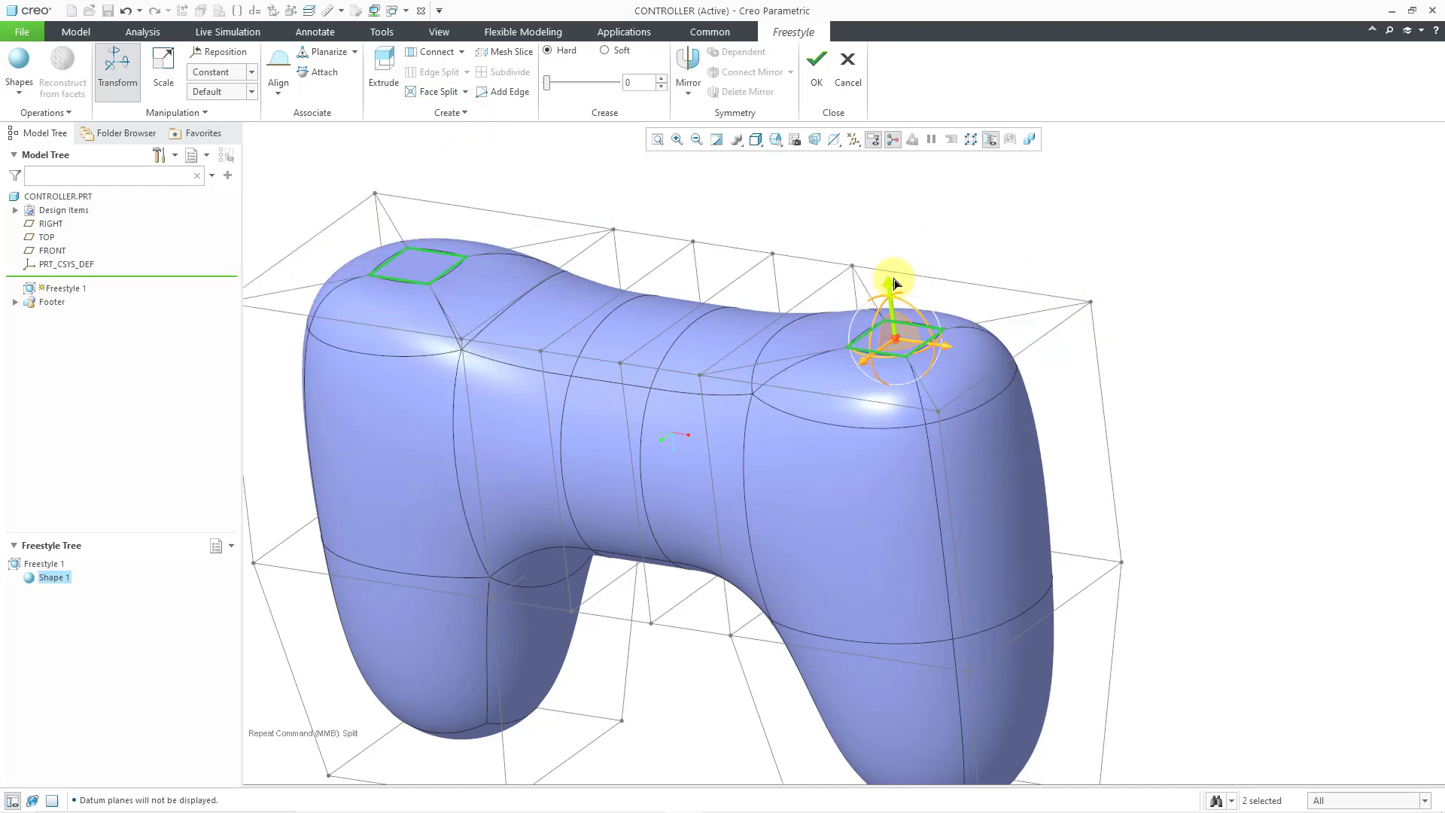
left_click_drag(893, 275, 896, 252)
mouse_move(1016, 296)
middle_mouse_down()
mouse_move(1009, 313)
mouse_move(1047, 285)
mouse_move(1051, 236)
mouse_move(1031, 278)
mouse_move(1013, 284)
mouse_move(1009, 268)
mouse_move(1009, 281)
middle_mouse_up()
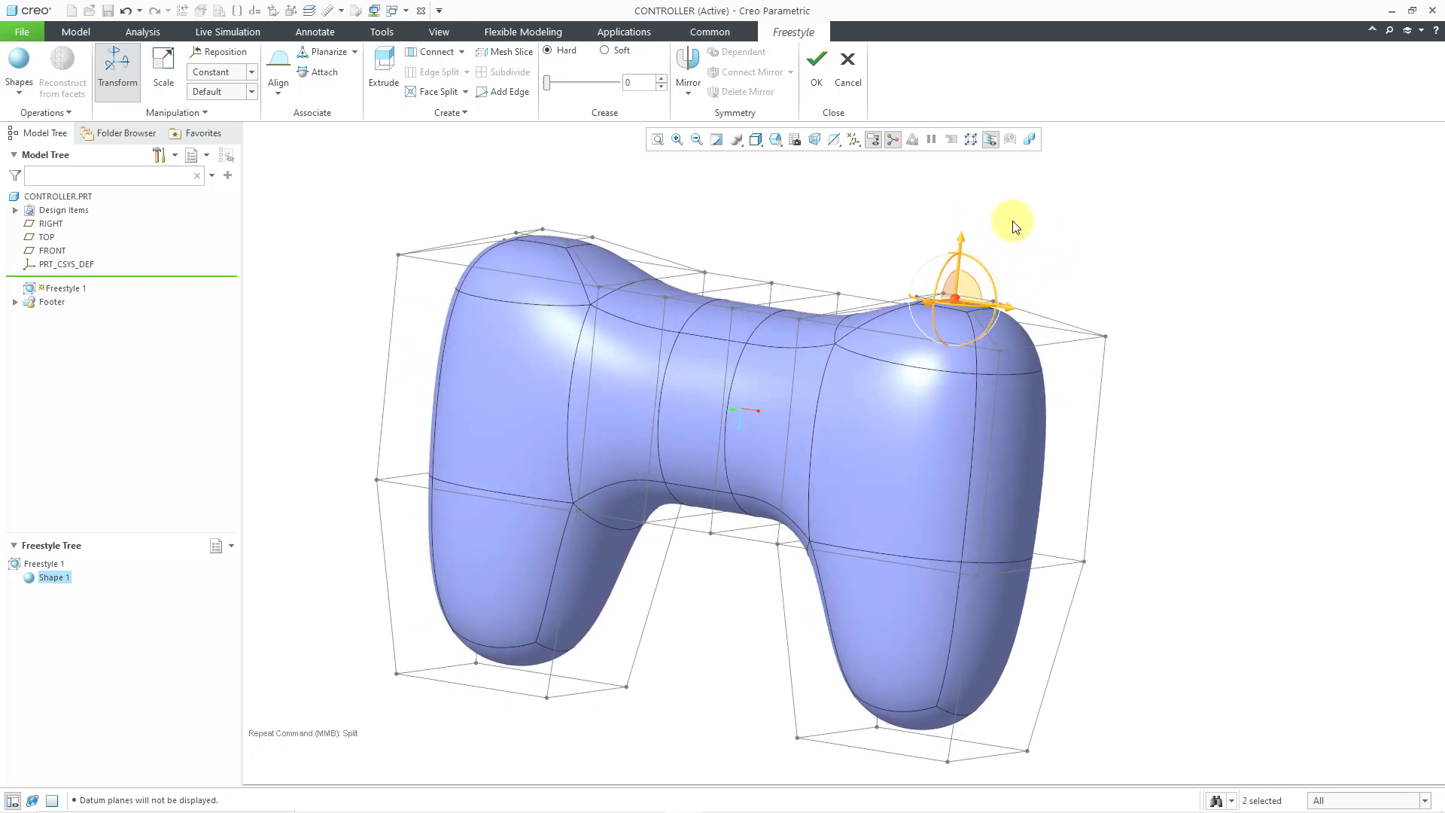
- Hide the mesh cage, restore the standard orientation, and complete the Freestyle 1 feature
left_click(969, 140)
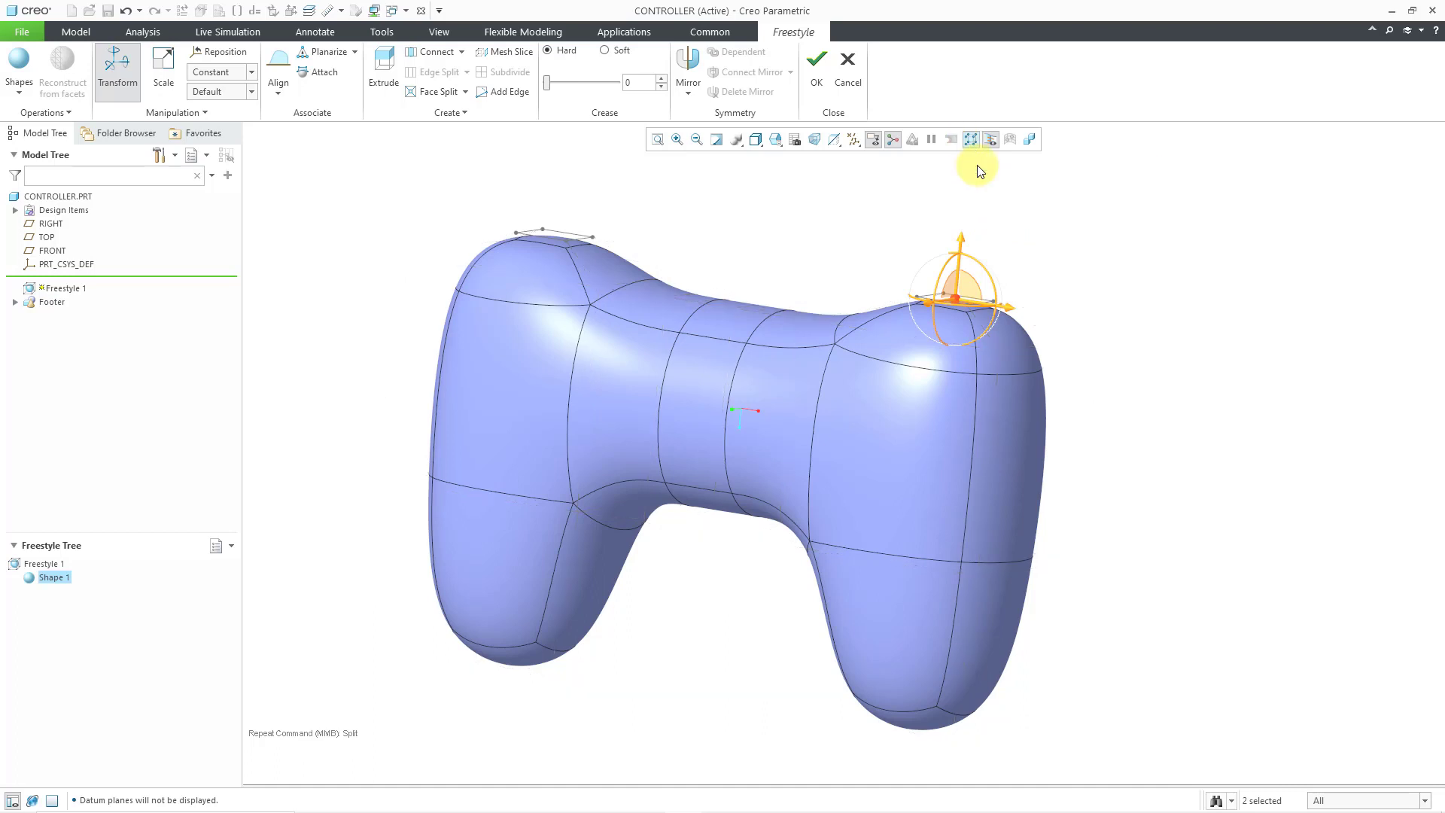
left_click(863, 191)
middle_click_drag(838, 200, 900, 202)
key("ctrl+d")
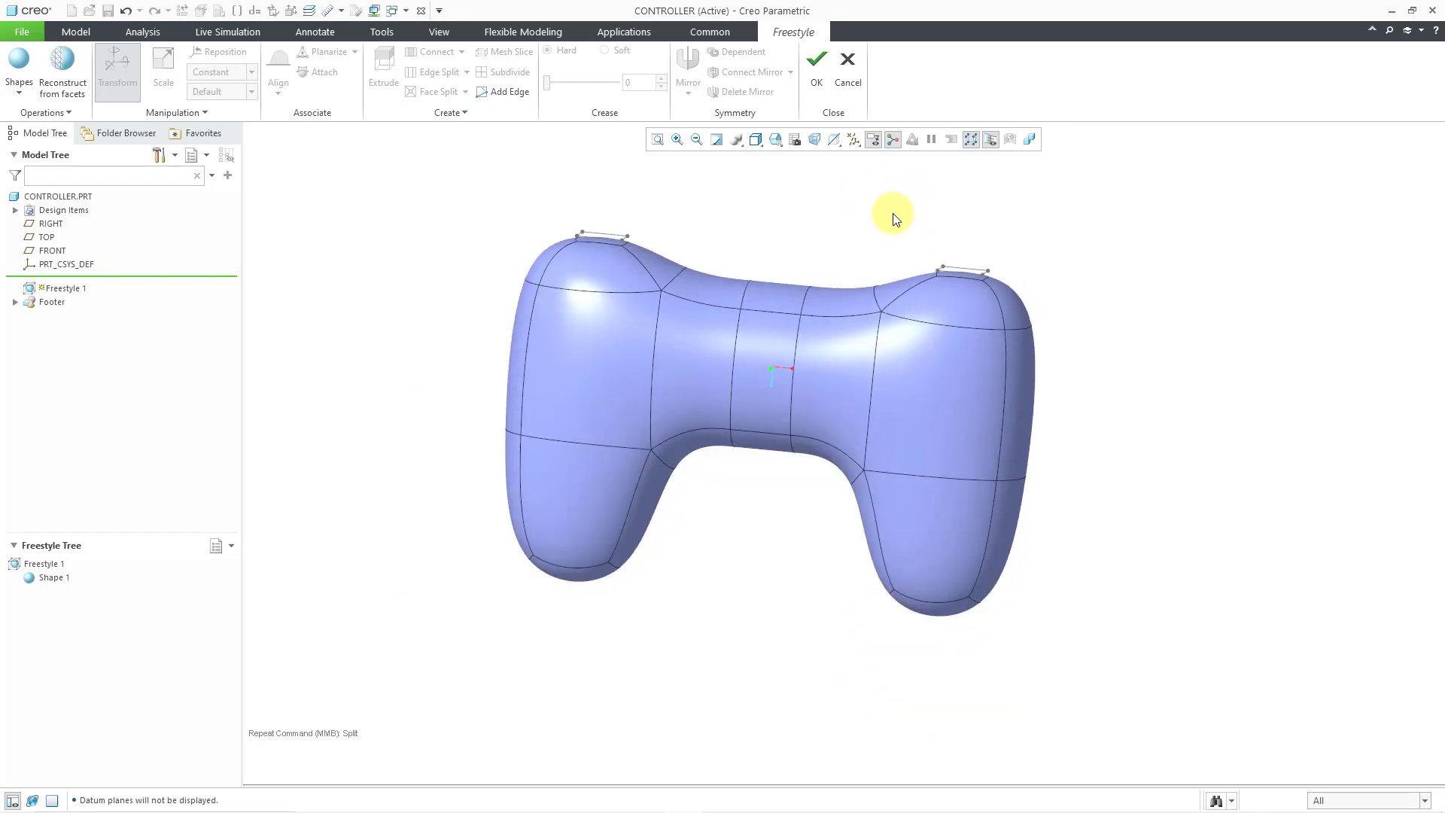
left_click(817, 79)
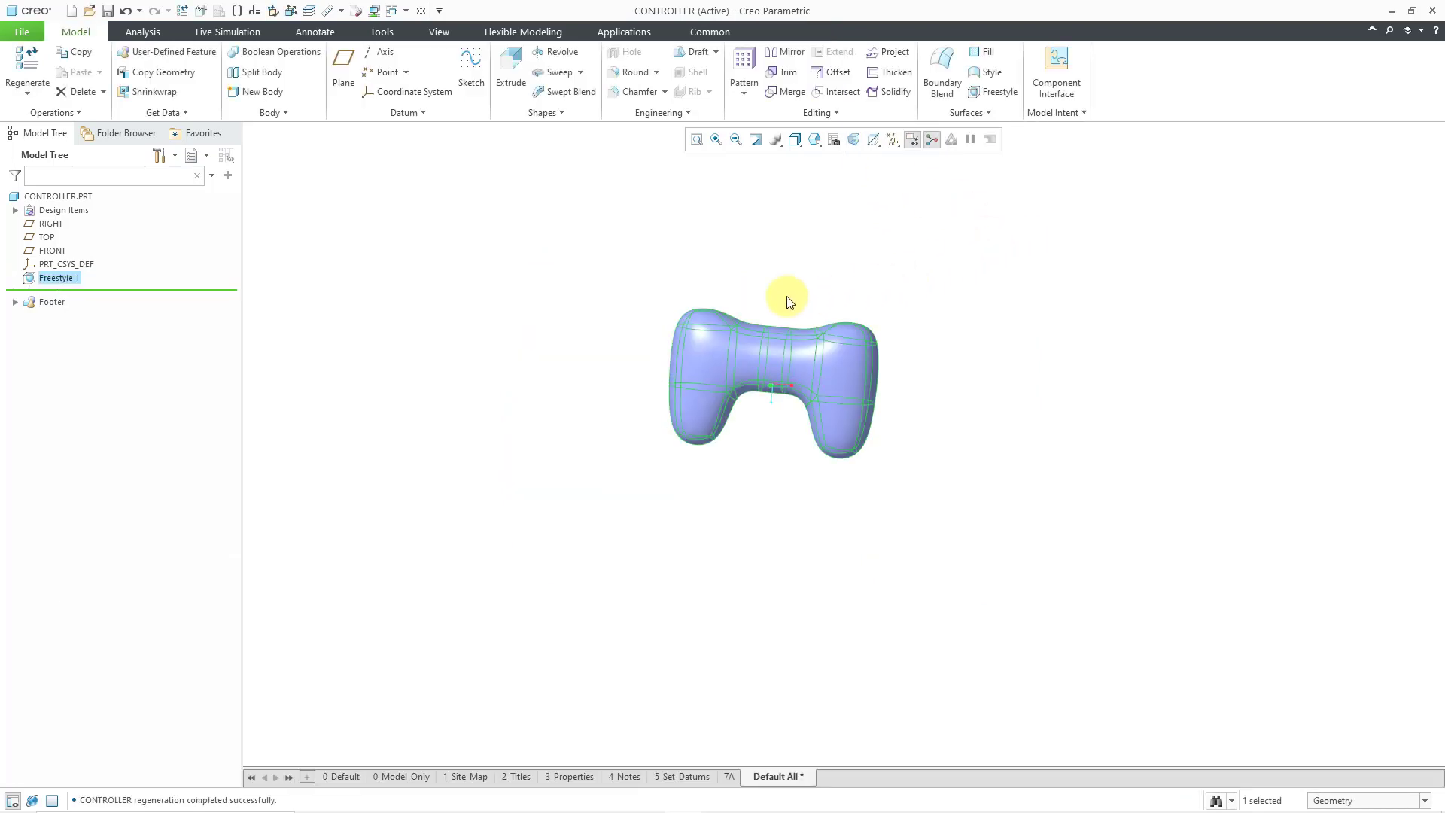
left_click(763, 303)
mouse_move(774, 295)
middle_mouse_down()
mouse_move(765, 316)
mouse_move(781, 293)
mouse_move(774, 233)
mouse_move(773, 281)
middle_mouse_up()
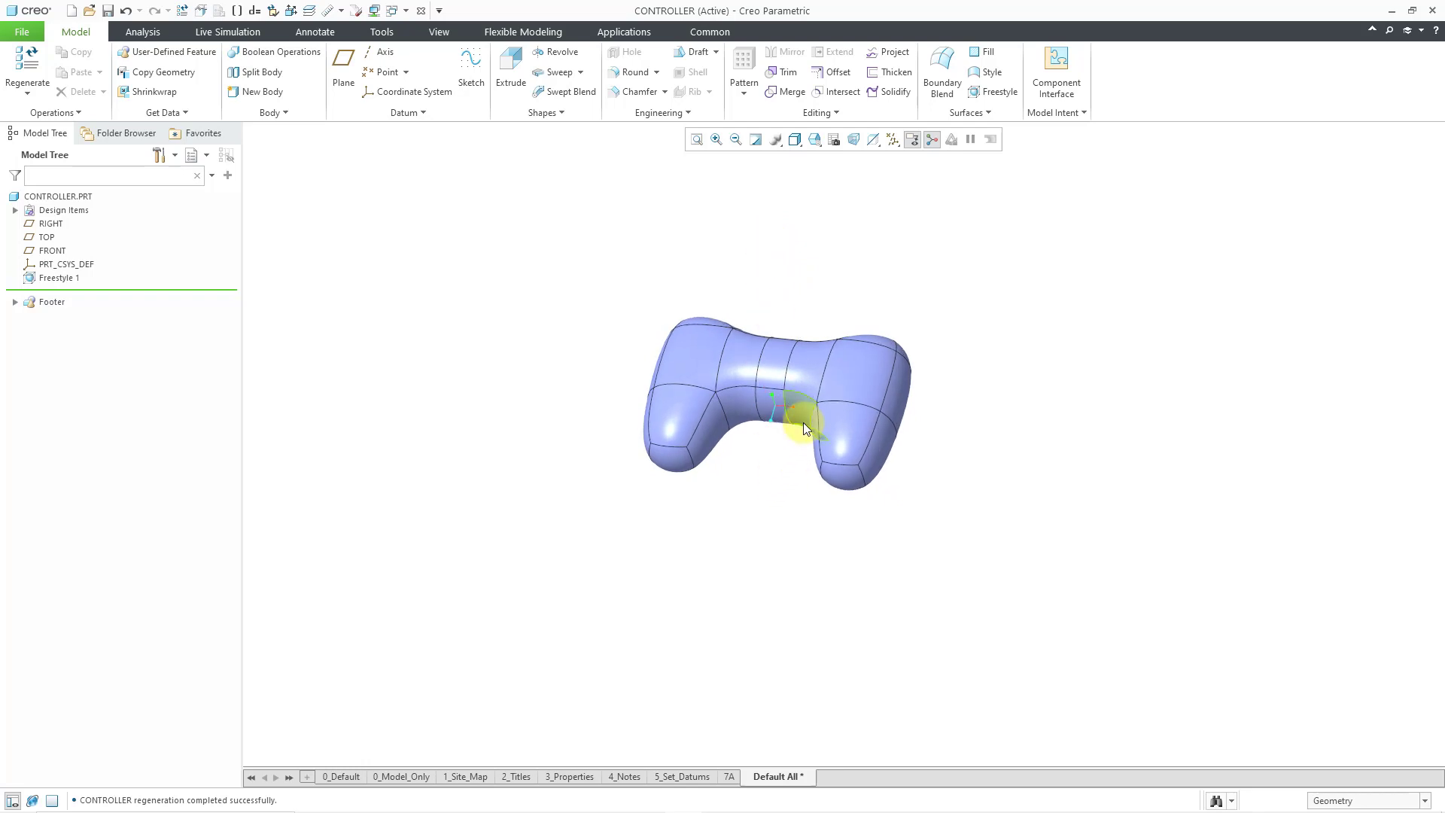
scroll(765, 414, "down", 2)
scroll(763, 416, "down", 1)
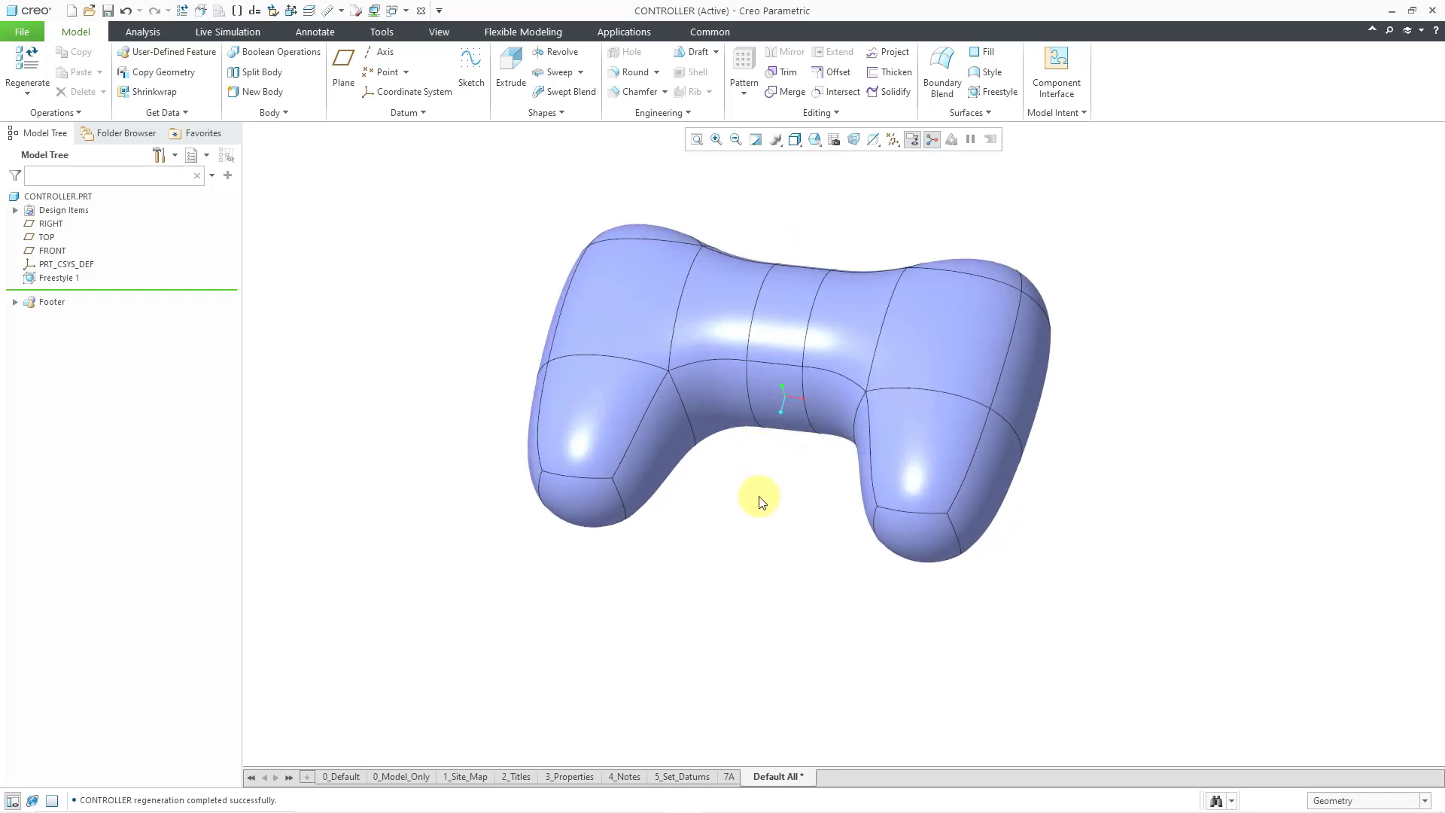
middle_click_drag(760, 494, 768, 579, "ctrl")
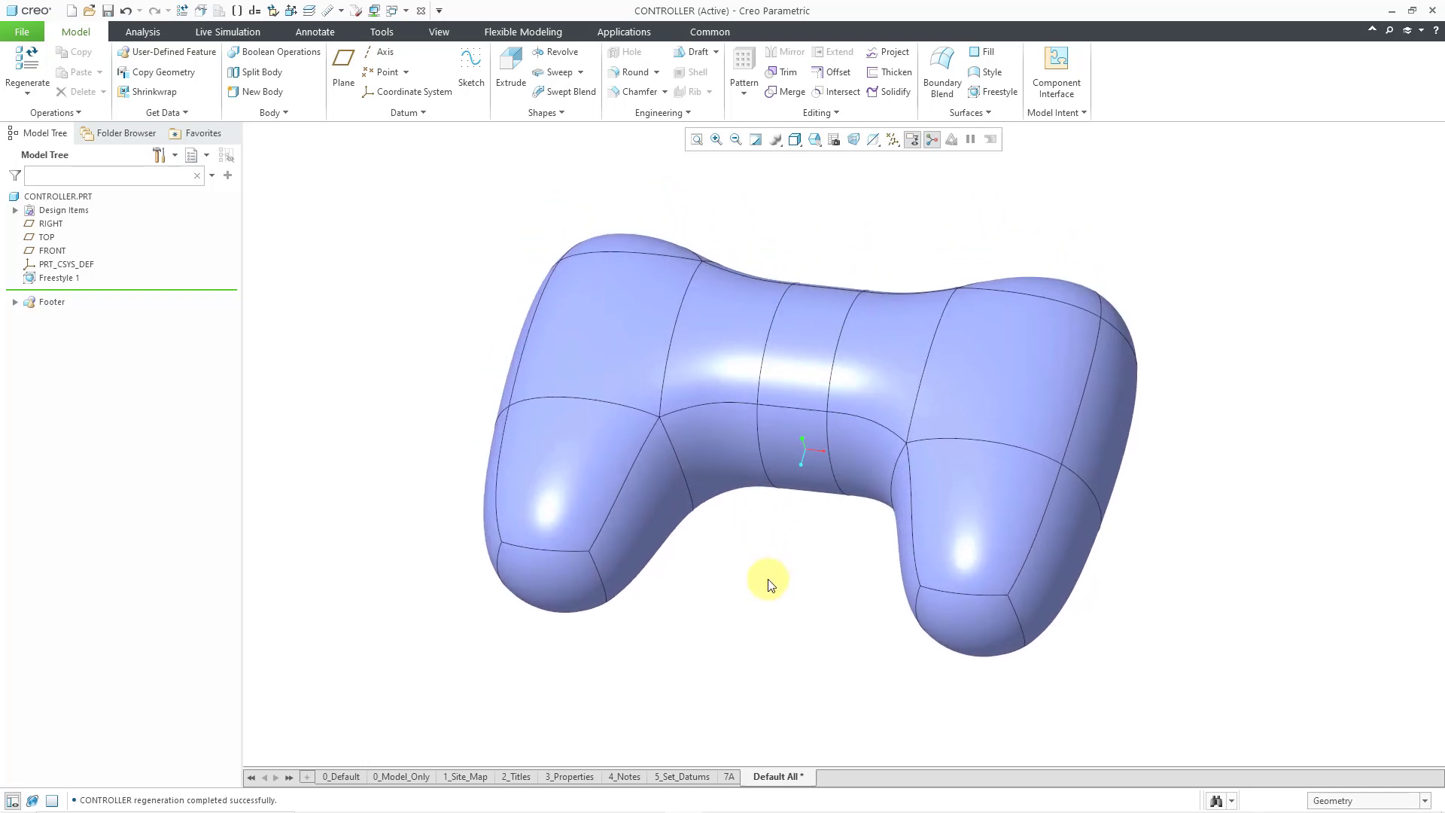